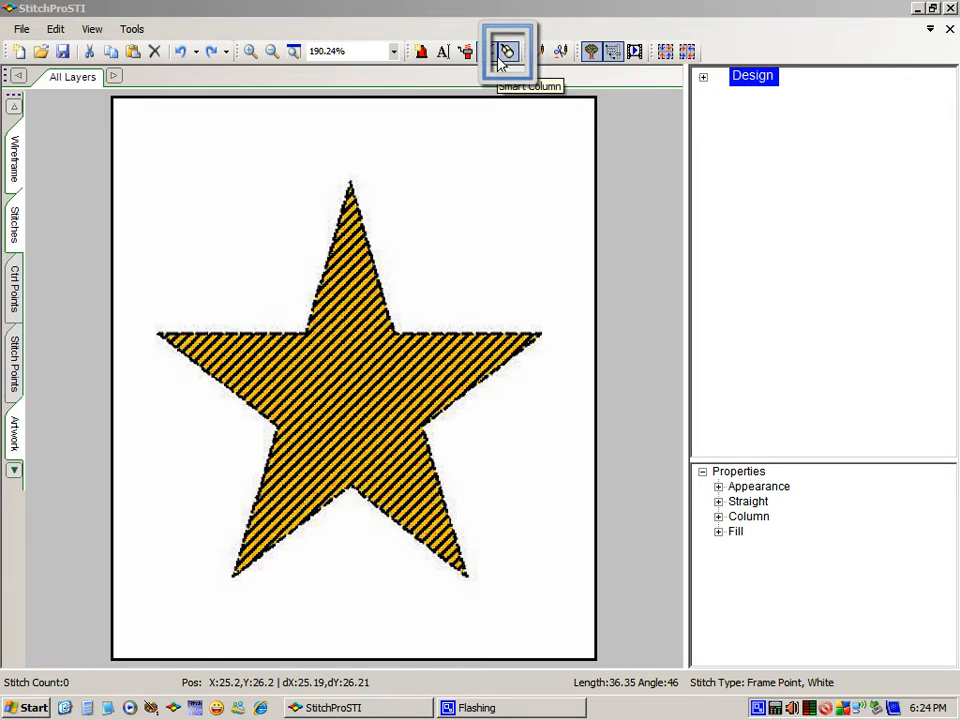
# Step: Start a Smart Column at the star's centre and lay straight running stitches out along the left arm and back to the centre
pyautogui.click(350, 397)
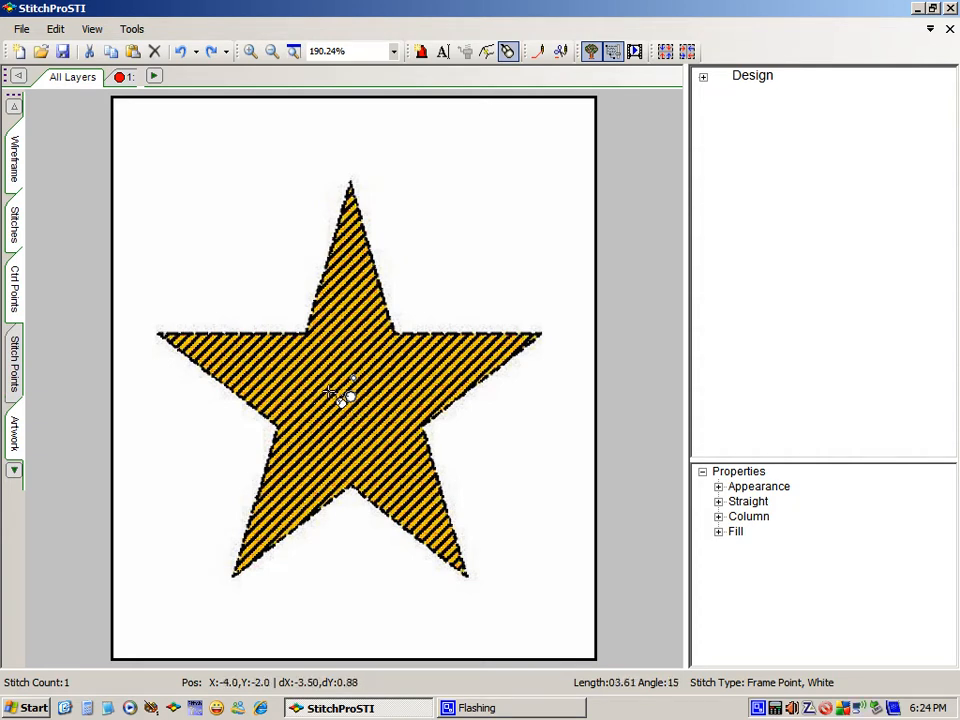
pyautogui.click(283, 372)
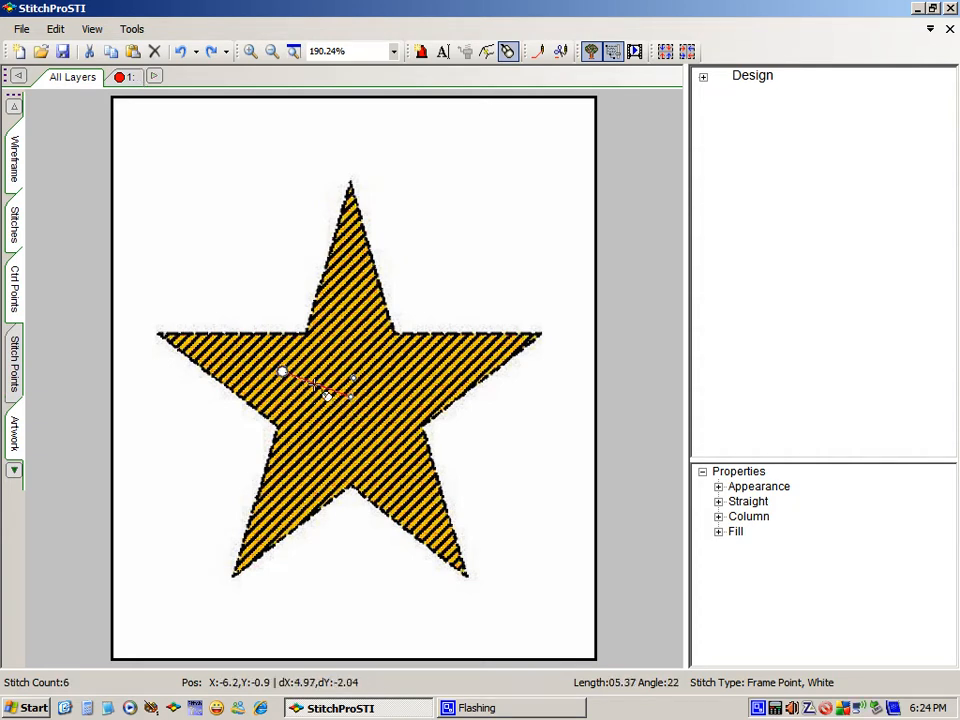
pyautogui.click(314, 384)
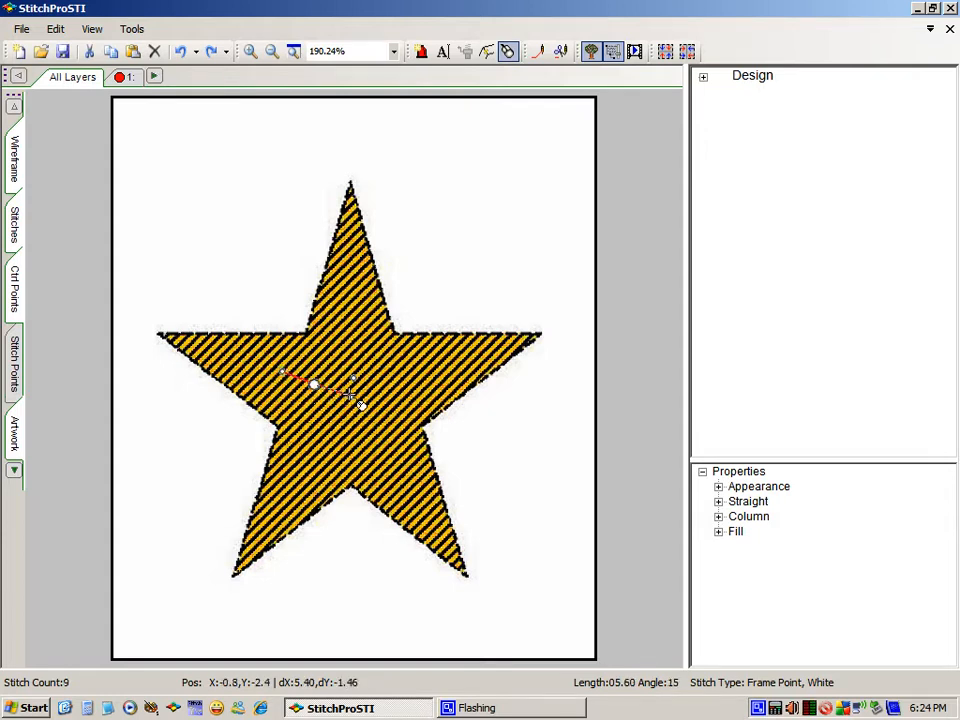
pyautogui.click(349, 394)
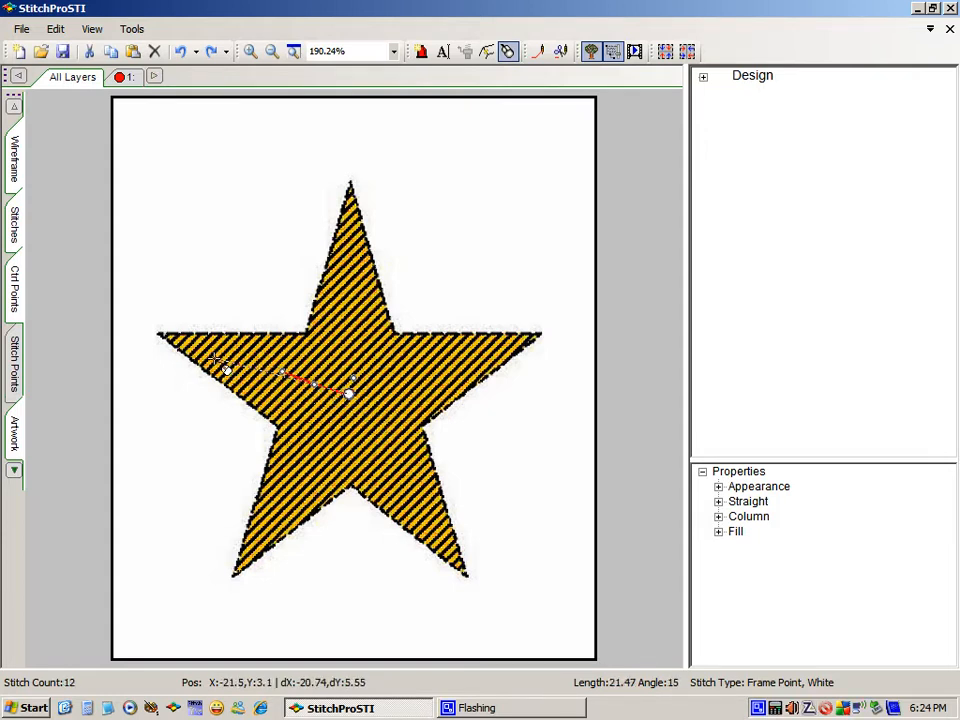
pyautogui.click(205, 352)
pyautogui.click(343, 388)
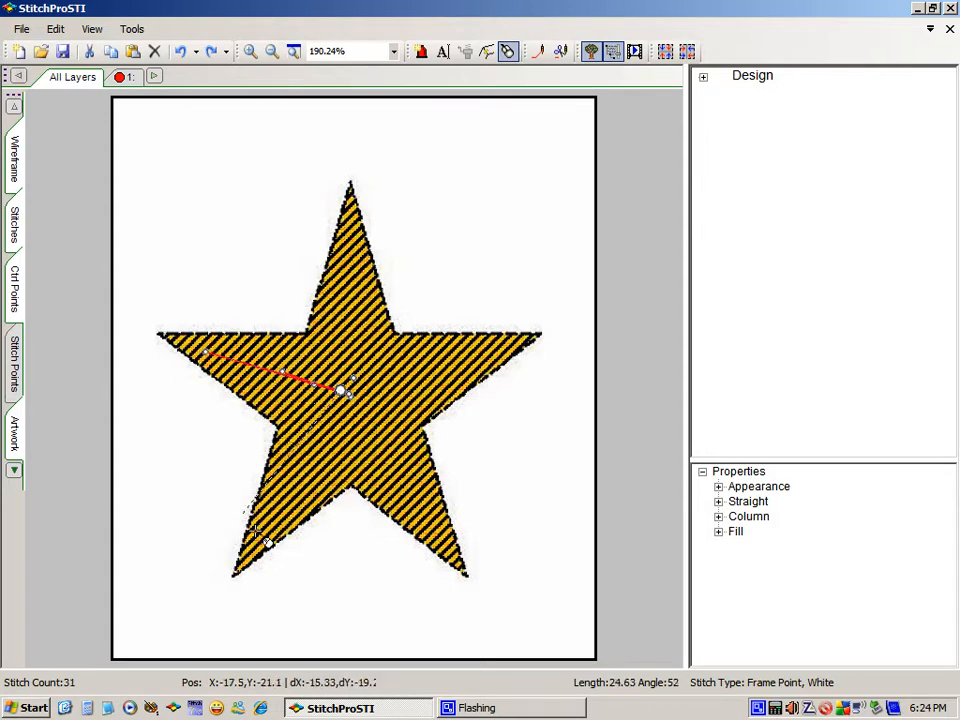
# Step: Lay straight running stitches from the centre out to near the lower-left, lower-right, right and top arm tips, returning to the centre each time
pyautogui.click(260, 533)
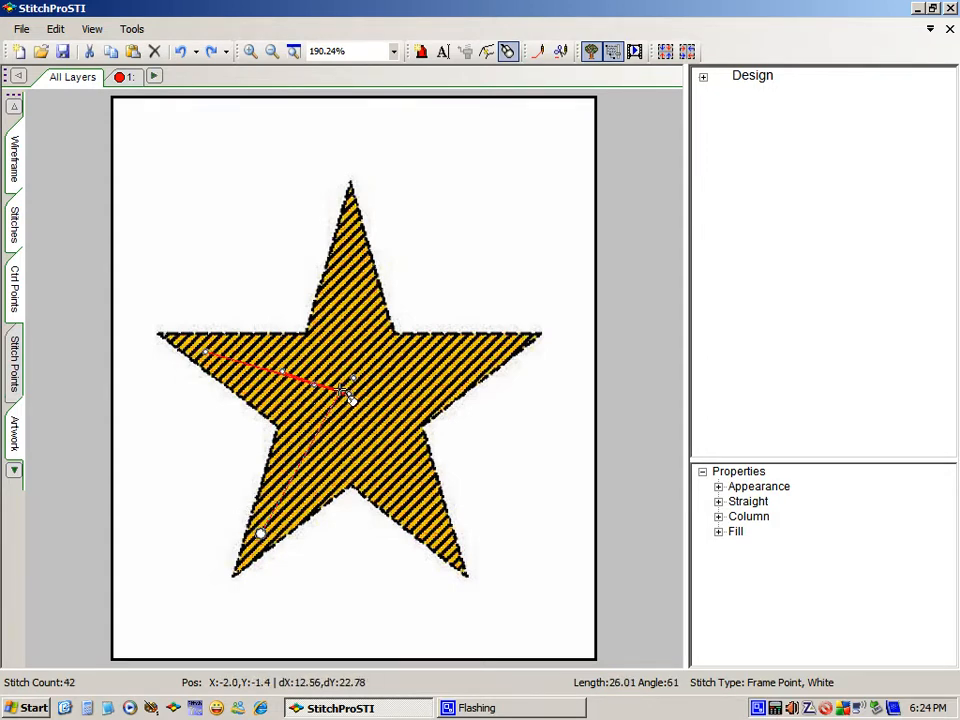
pyautogui.click(343, 392)
pyautogui.click(444, 547)
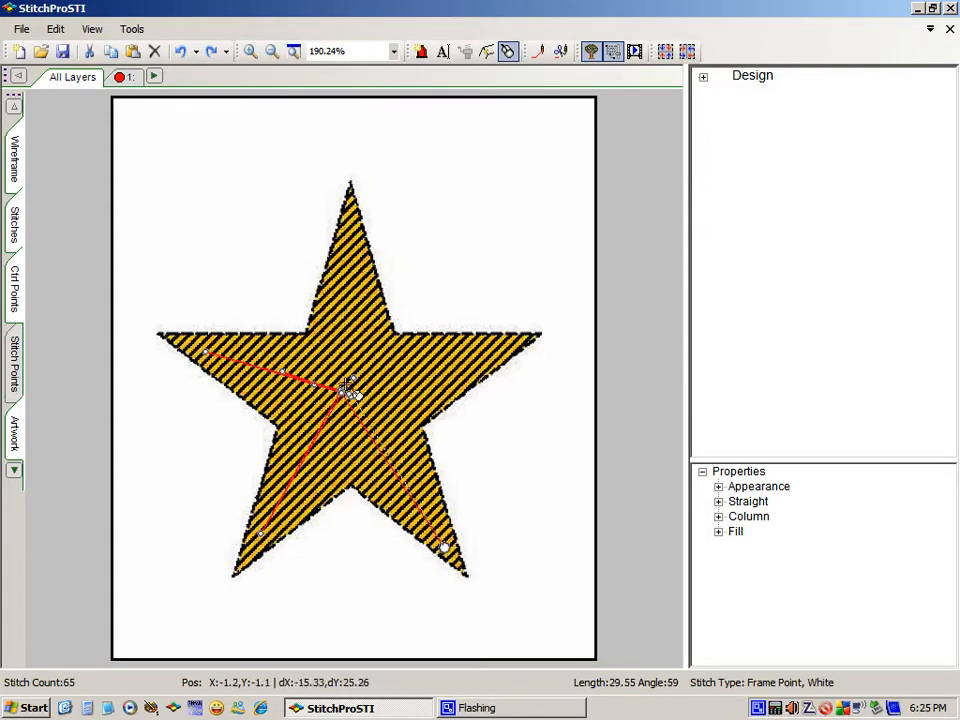
pyautogui.click(343, 394)
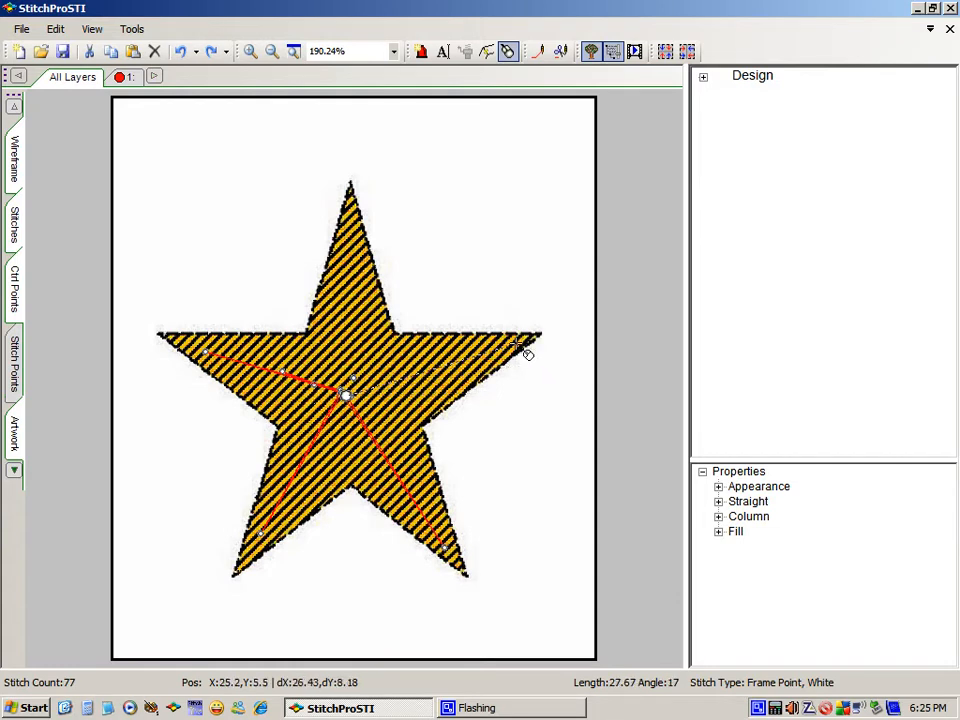
pyautogui.click(522, 348)
pyautogui.click(343, 393)
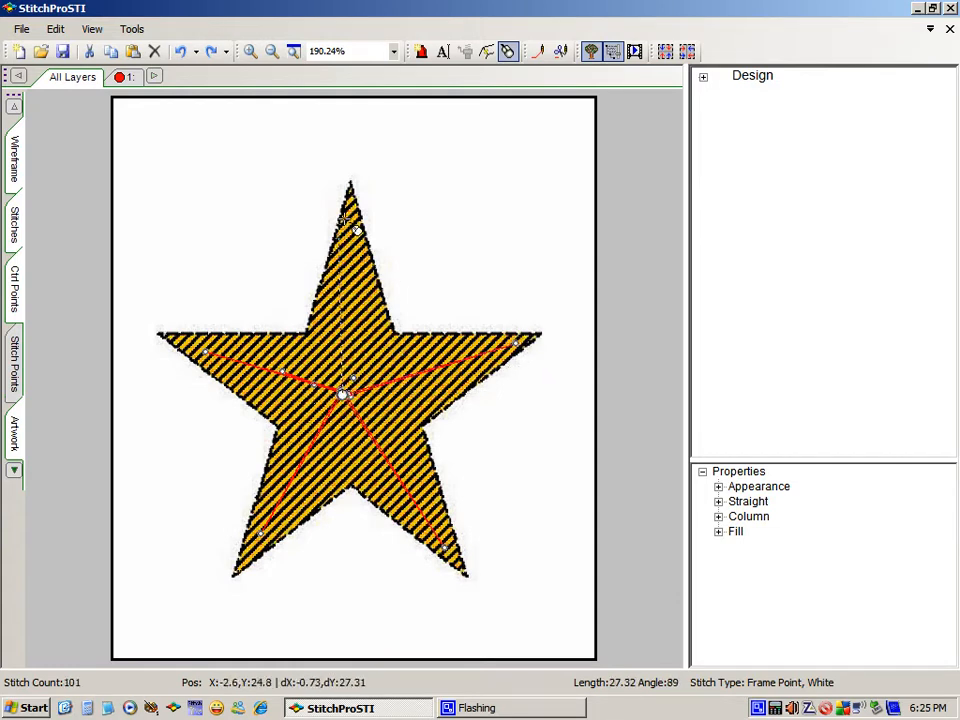
pyautogui.click(350, 217)
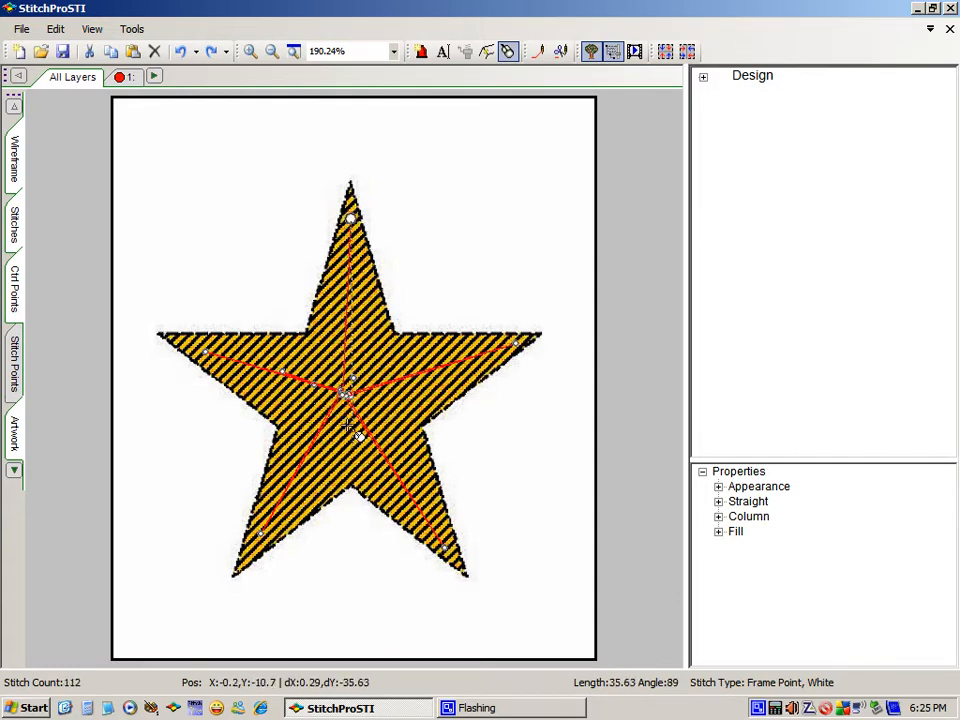
pyautogui.click(341, 395)
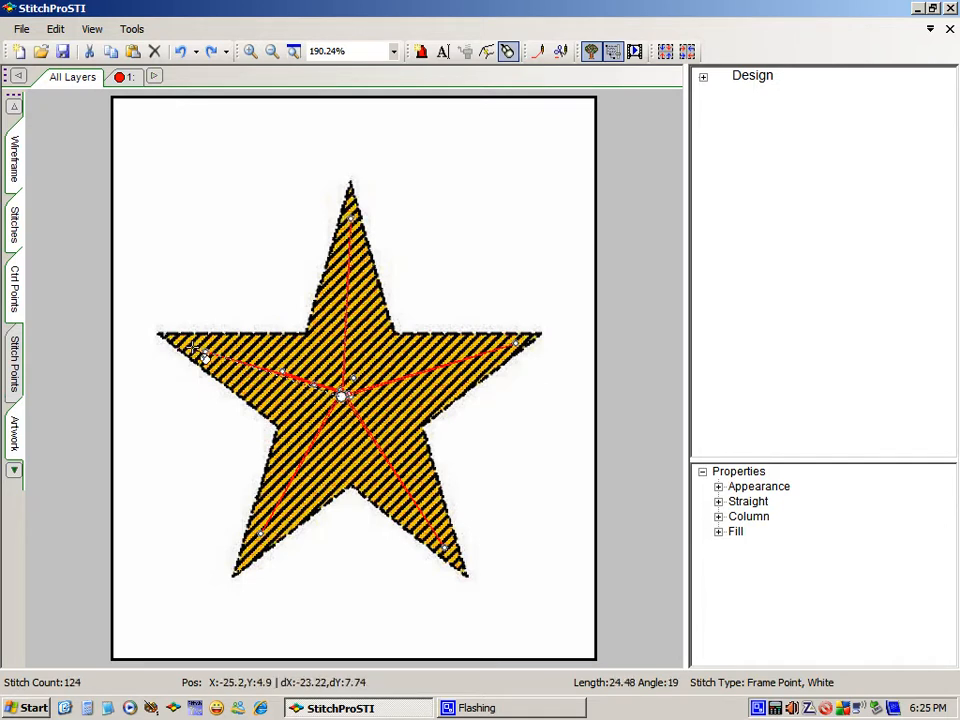
# Step: Run straight stitches to the left arm's tip and cover that arm with column stitches along both edges, ending at the star's centre
pyautogui.click(193, 348)
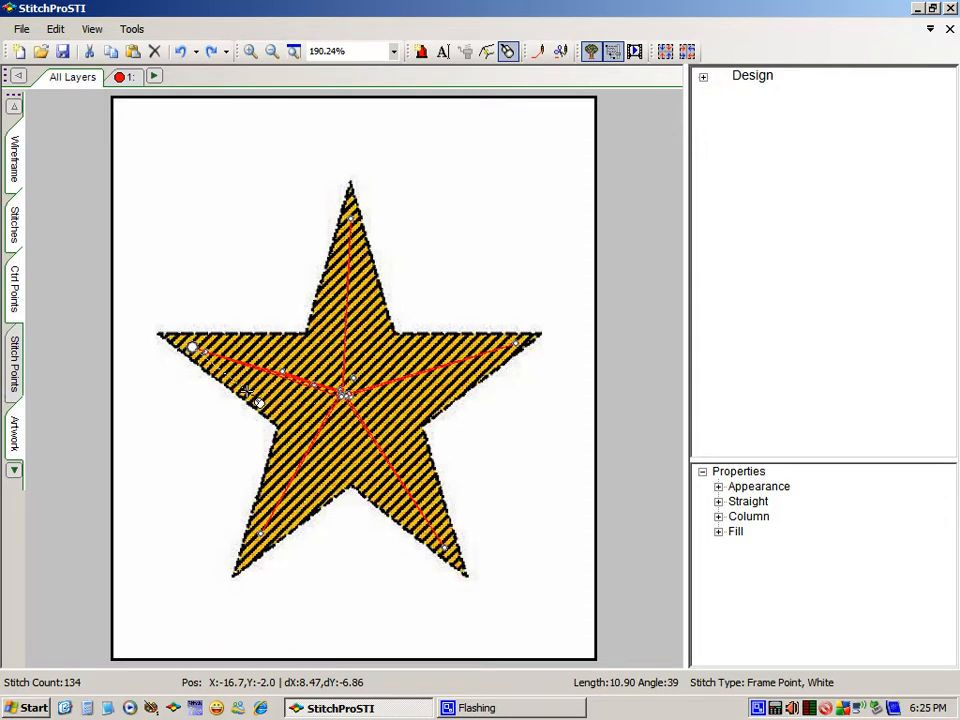
pyautogui.click(250, 56)
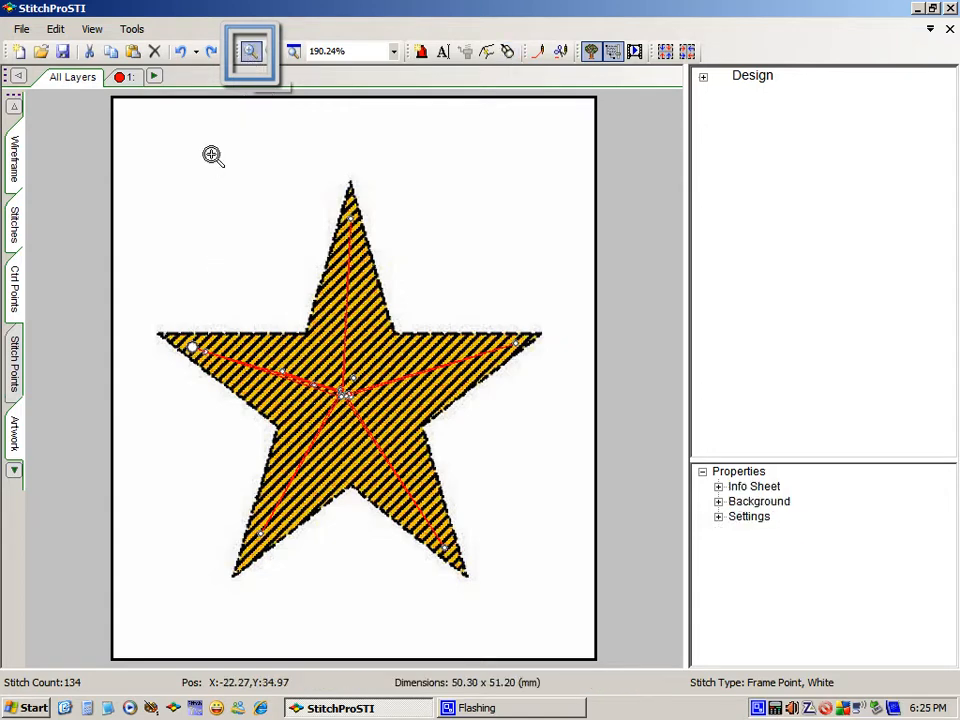
pyautogui.moveTo(136, 259); pyautogui.dragTo(461, 475)
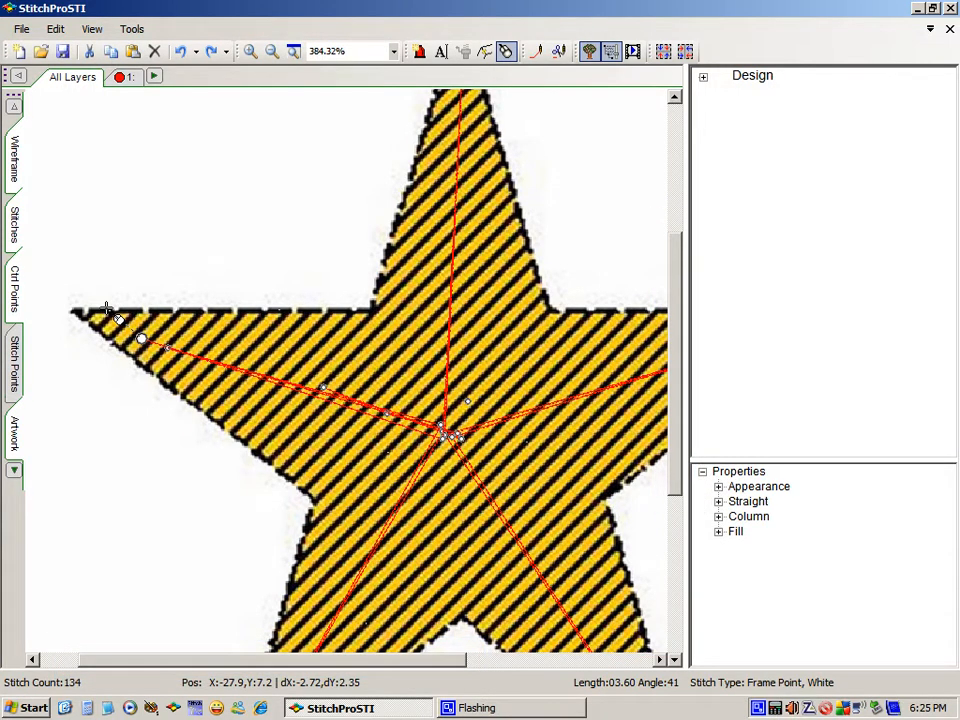
pyautogui.click(106, 308)
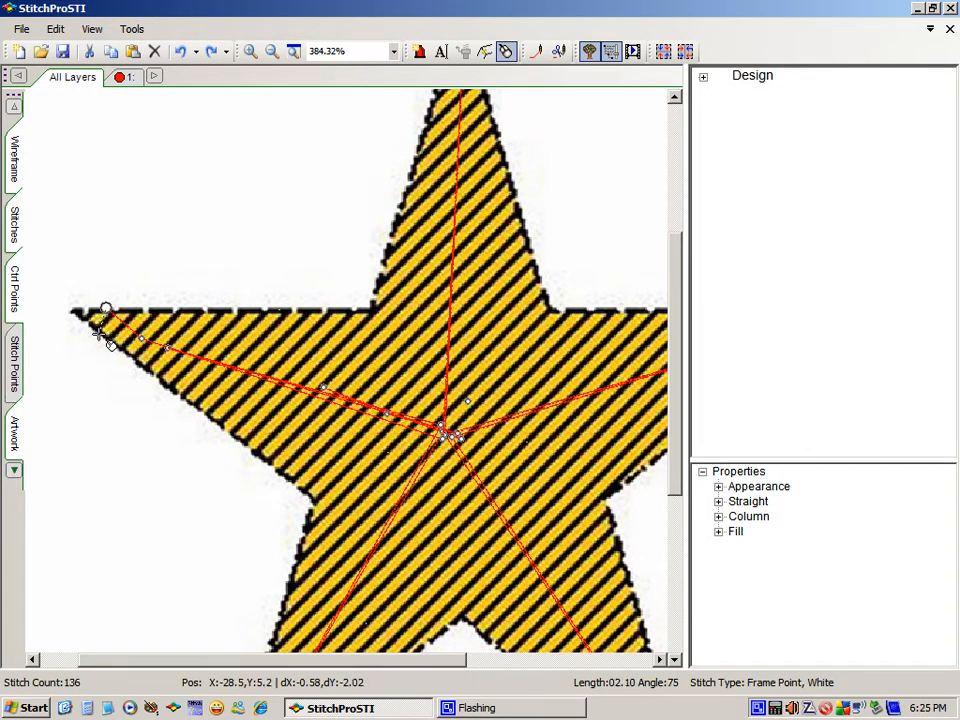
pyautogui.click(98, 333)
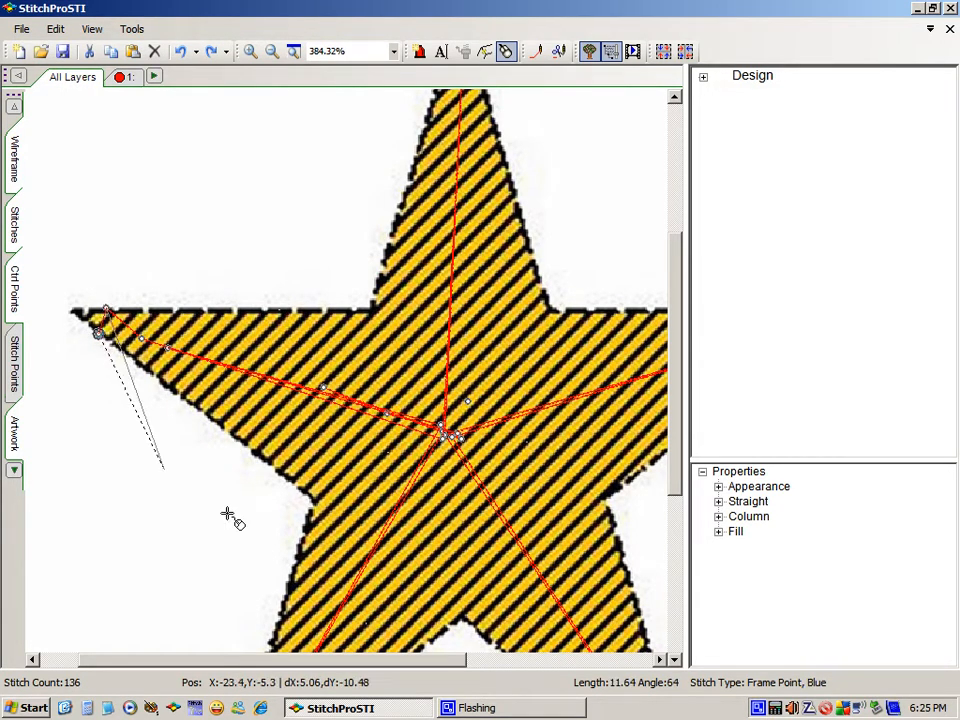
pyautogui.click(397, 310)
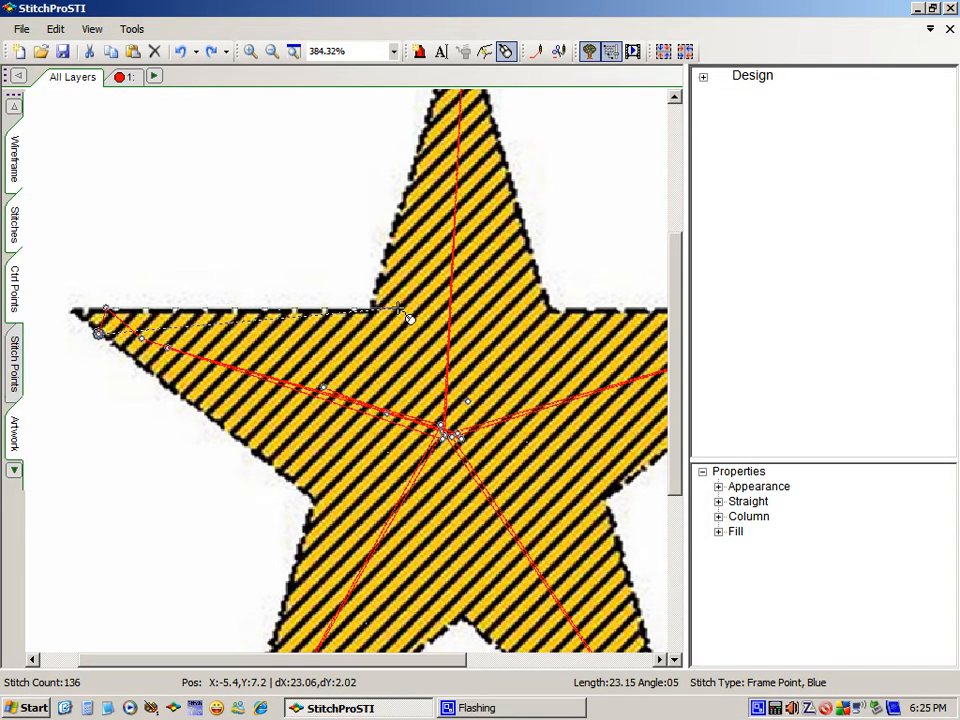
pyautogui.click(333, 519)
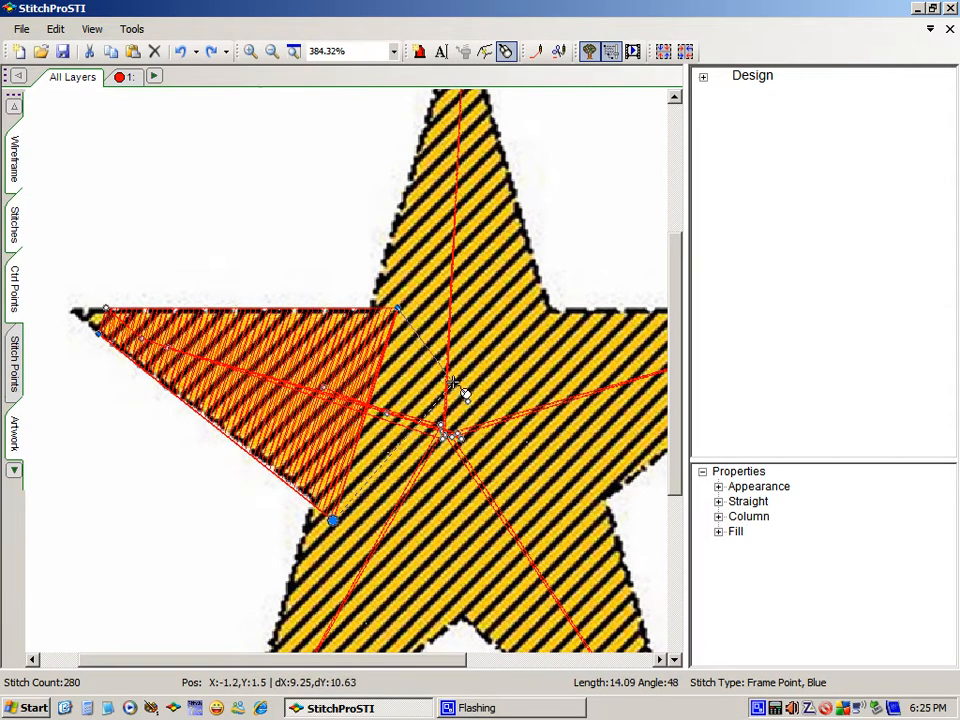
pyautogui.click(423, 492)
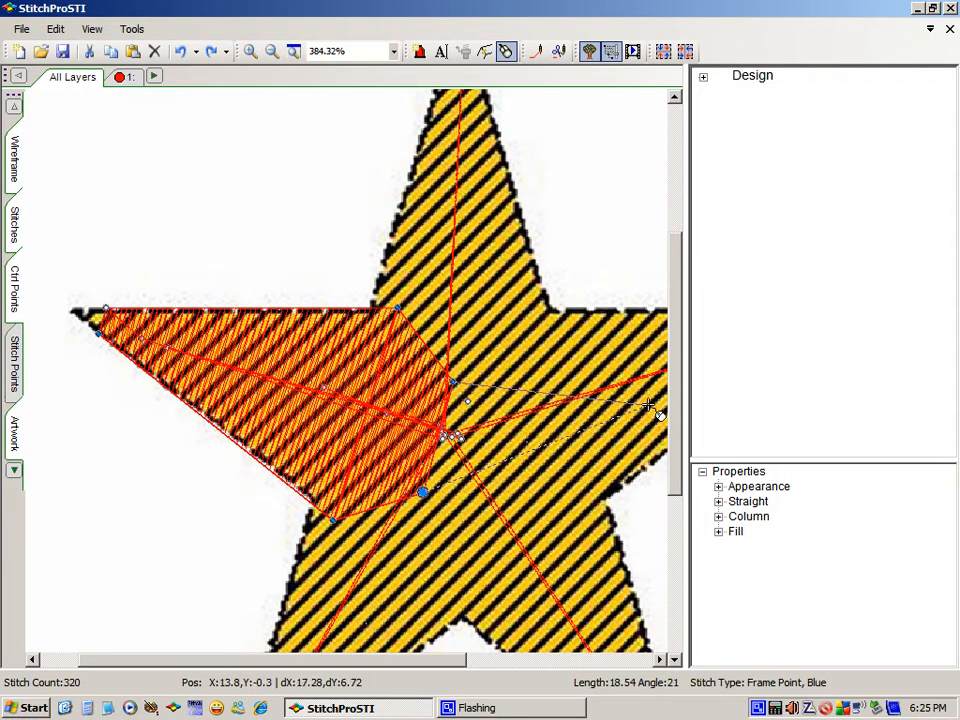
# Step: Run straight stitches down to the lower-left arm's tip and cover that arm with column stitches up to the star's centre
pyautogui.moveTo(677, 411); pyautogui.dragTo(677, 508)
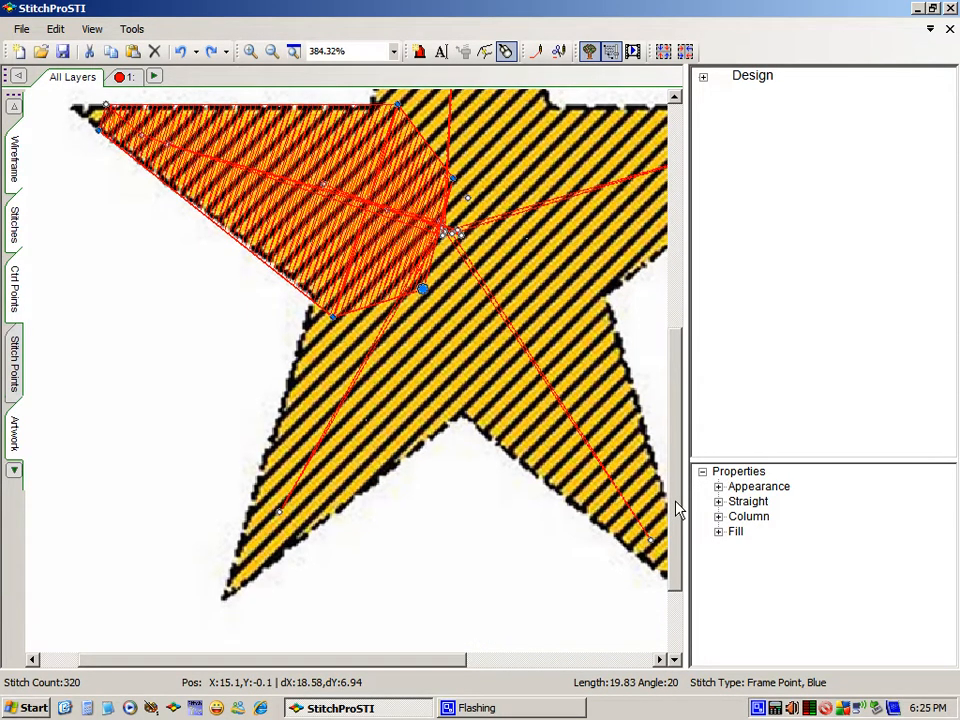
pyautogui.click(357, 366)
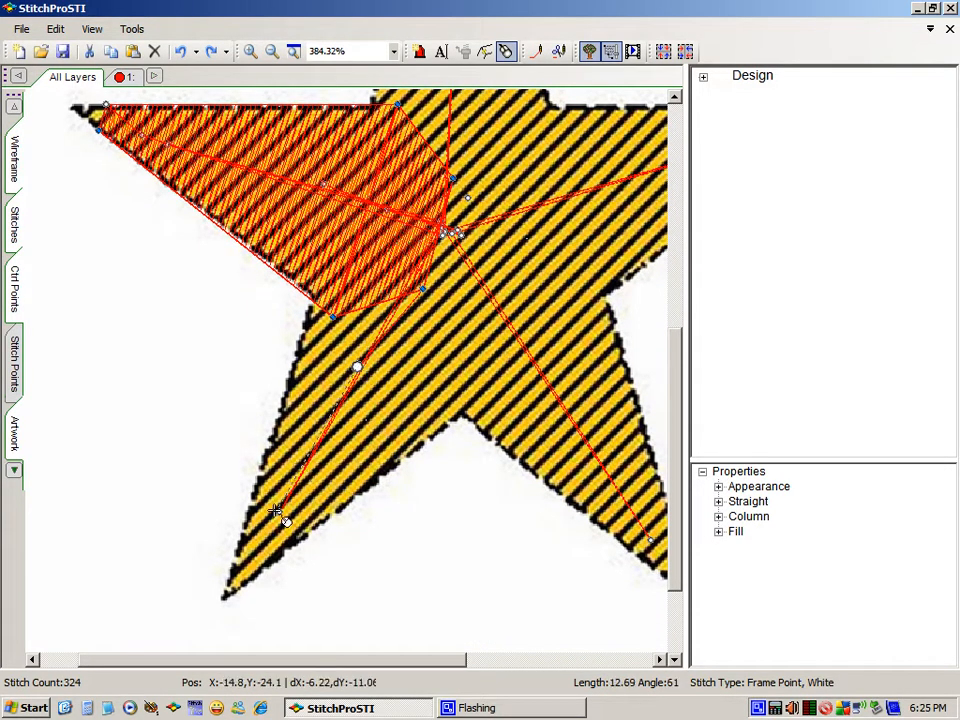
pyautogui.click(255, 558)
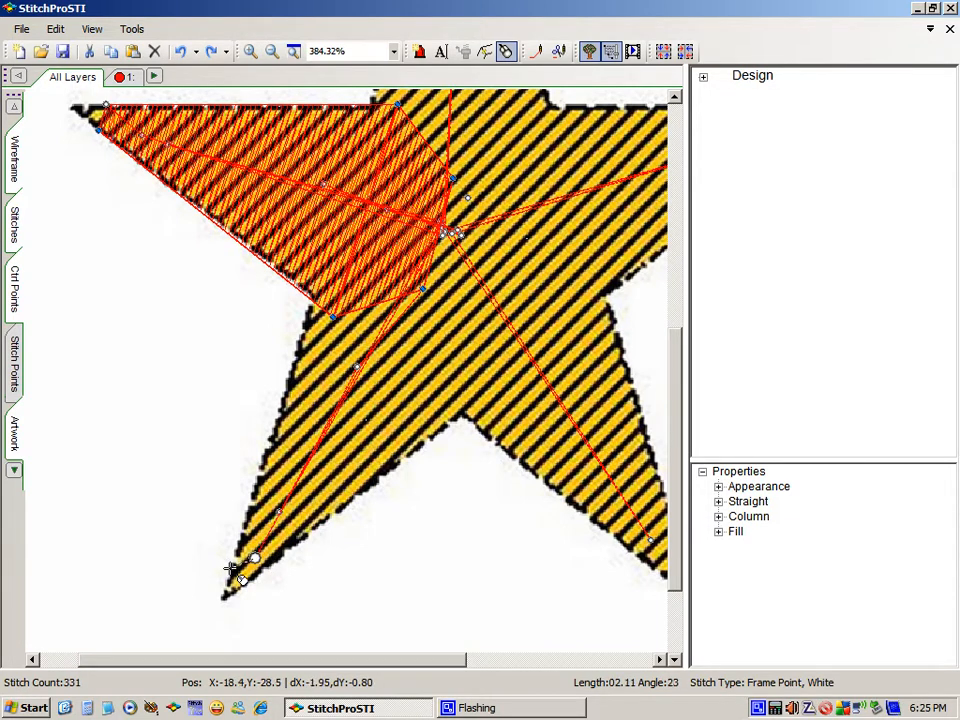
pyautogui.click(231, 569)
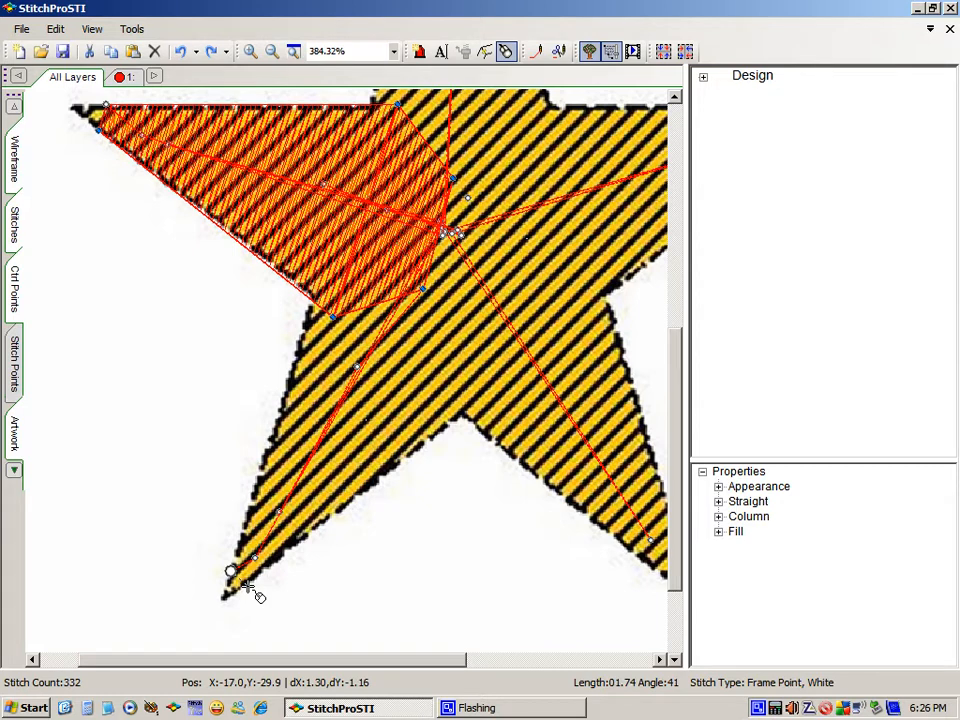
pyautogui.click(247, 585)
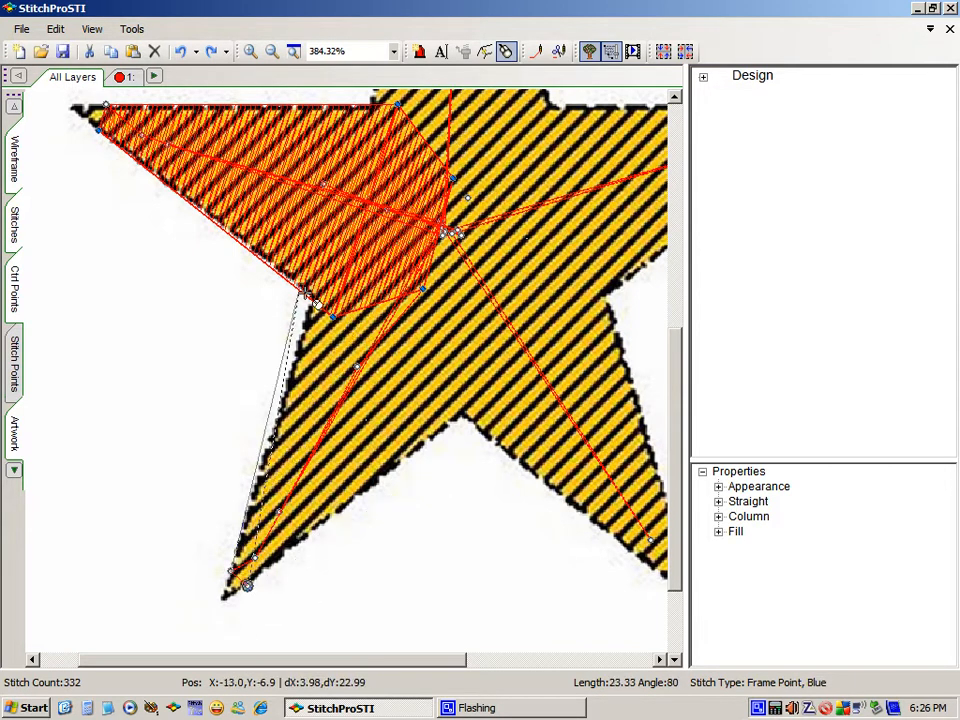
pyautogui.click(463, 412)
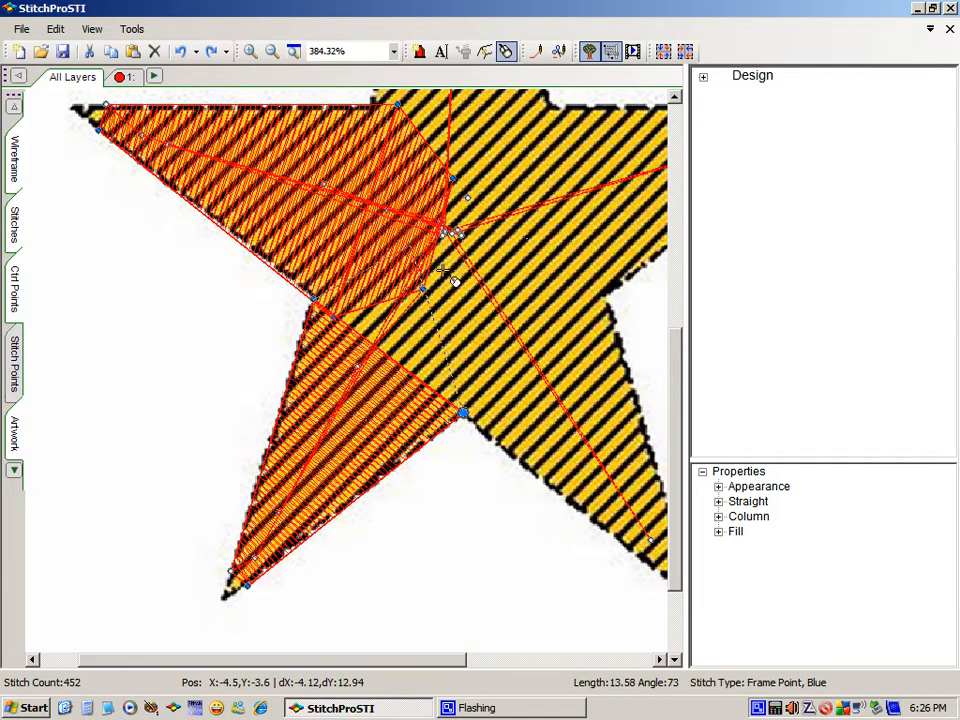
pyautogui.click(487, 291)
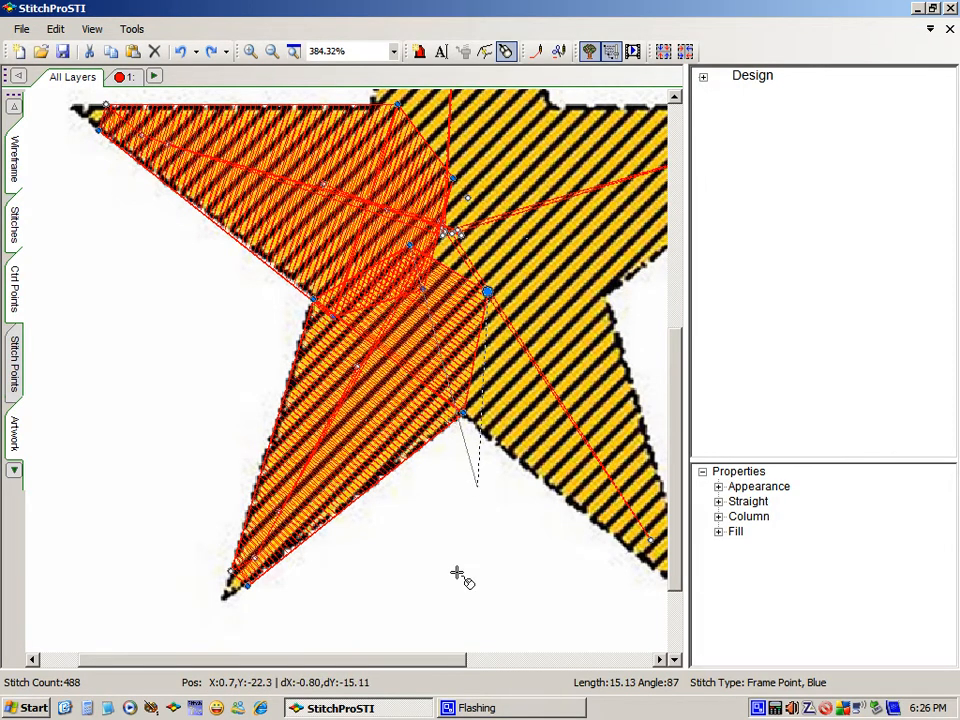
# Step: Run straight stitches down to the lower-right arm's tip and cover that arm with column stitches up to the star's centre
pyautogui.moveTo(470, 662); pyautogui.dragTo(533, 663)
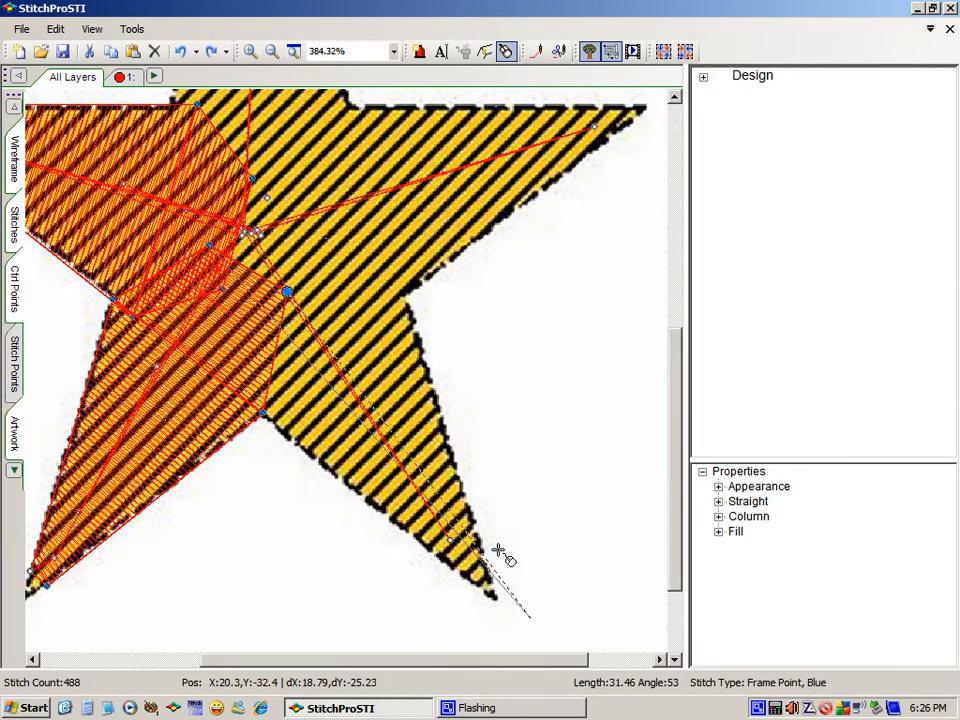
pyautogui.click(307, 322)
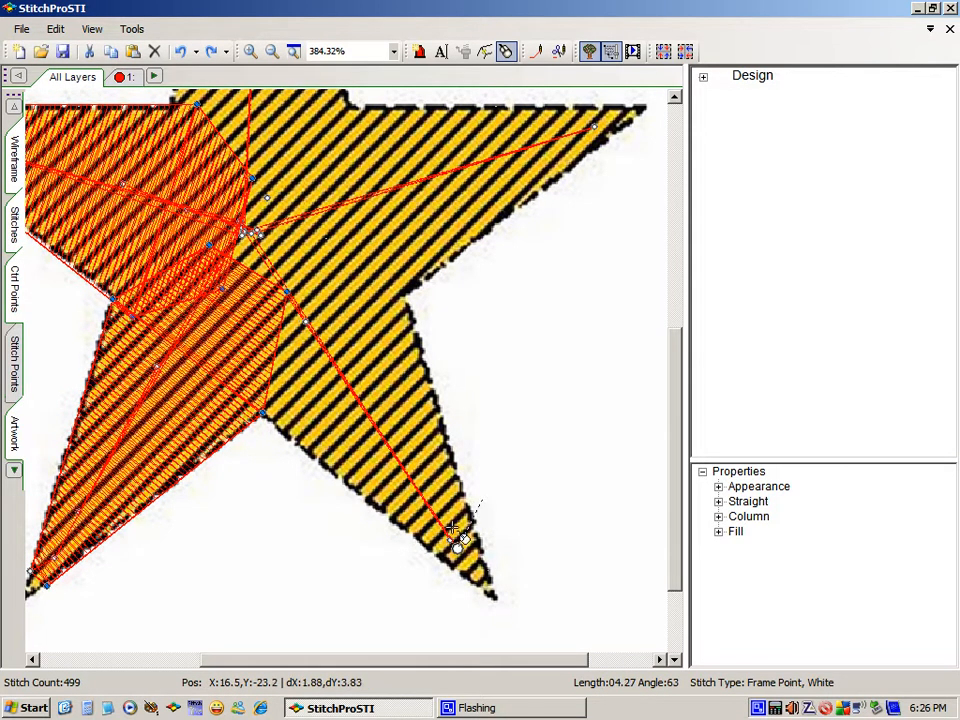
pyautogui.click(466, 579)
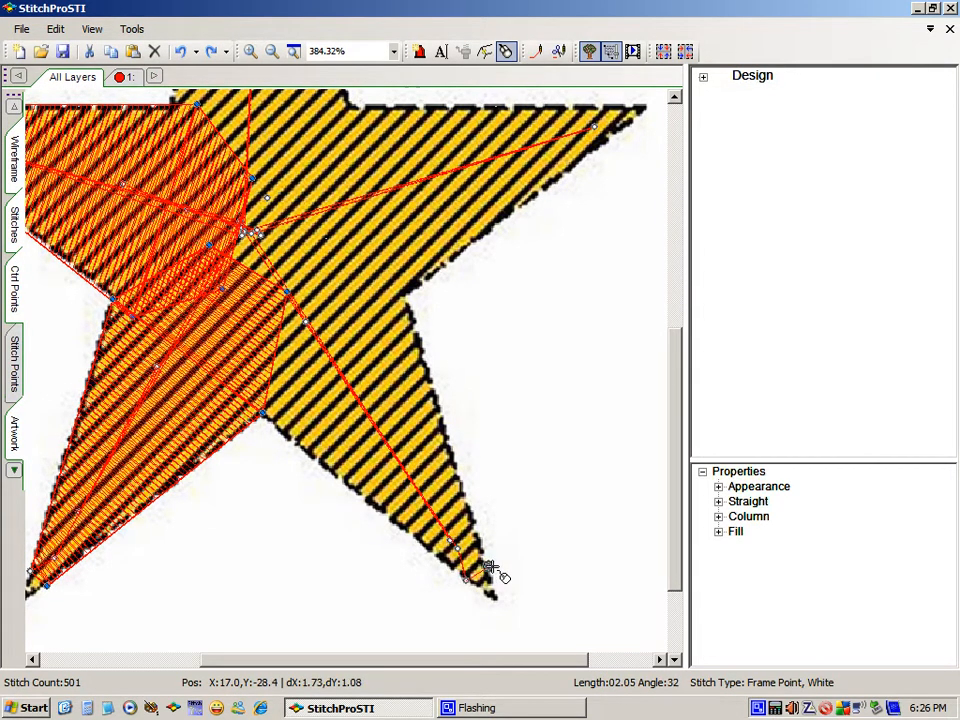
pyautogui.click(488, 567)
pyautogui.click(262, 416)
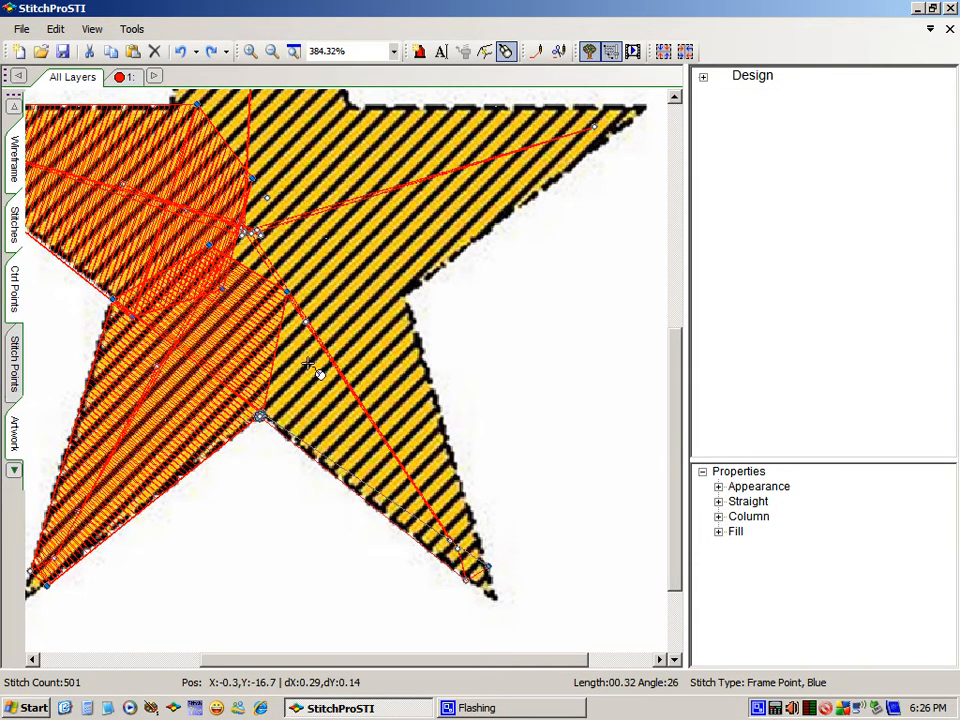
pyautogui.click(406, 298)
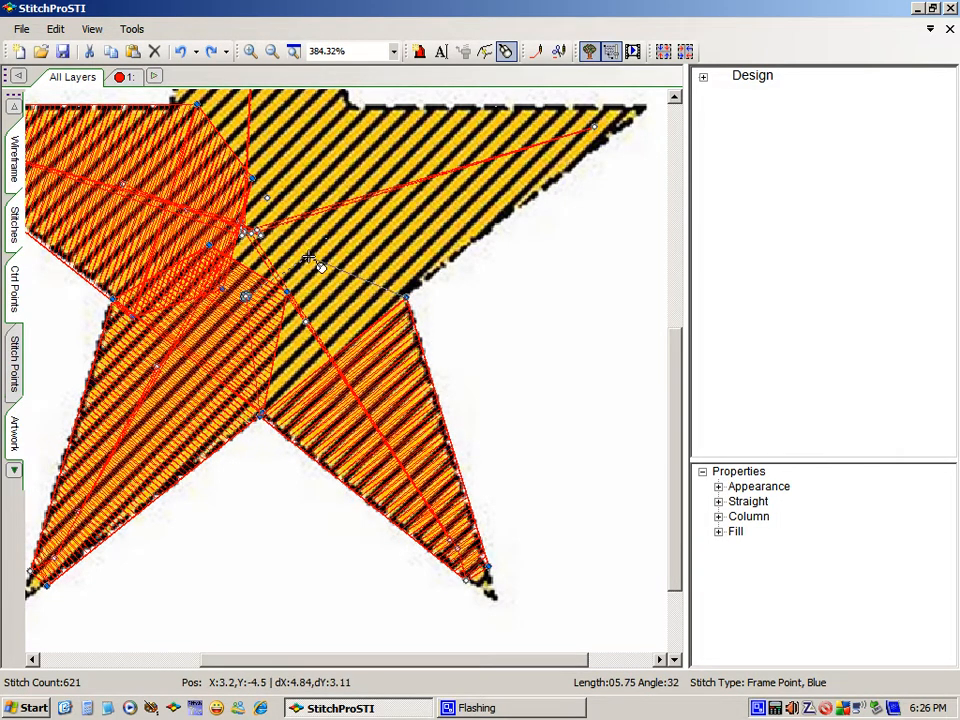
pyautogui.click(307, 257)
# Step: Run straight stitches from the centre to the right arm's tip and cover that arm with column stitches back to the star's centre
pyautogui.click(258, 220)
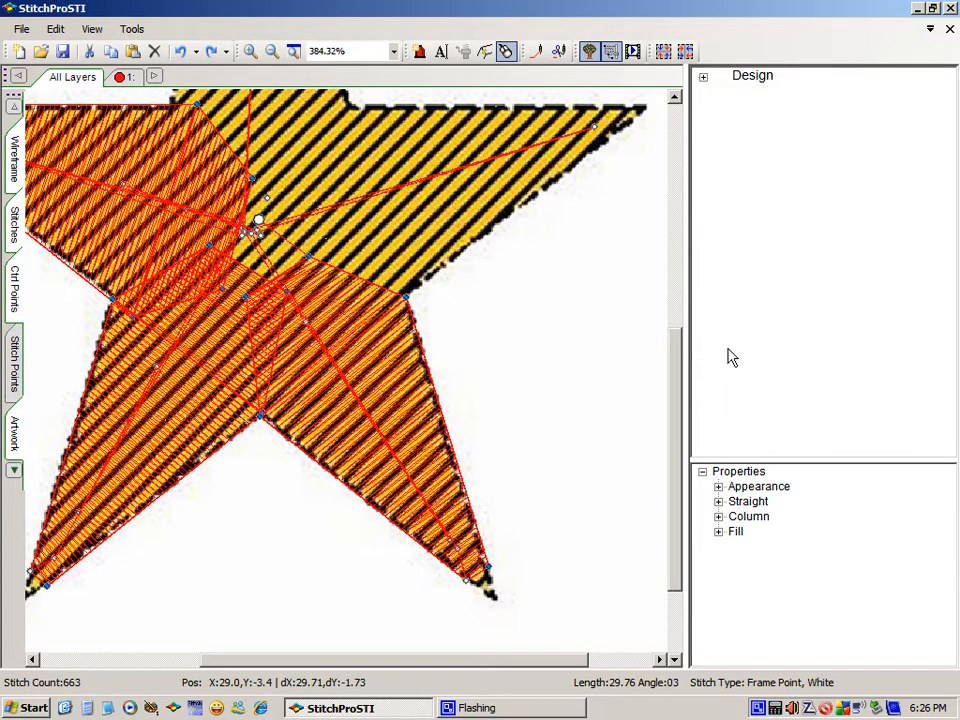
pyautogui.moveTo(676, 371); pyautogui.dragTo(690, 304)
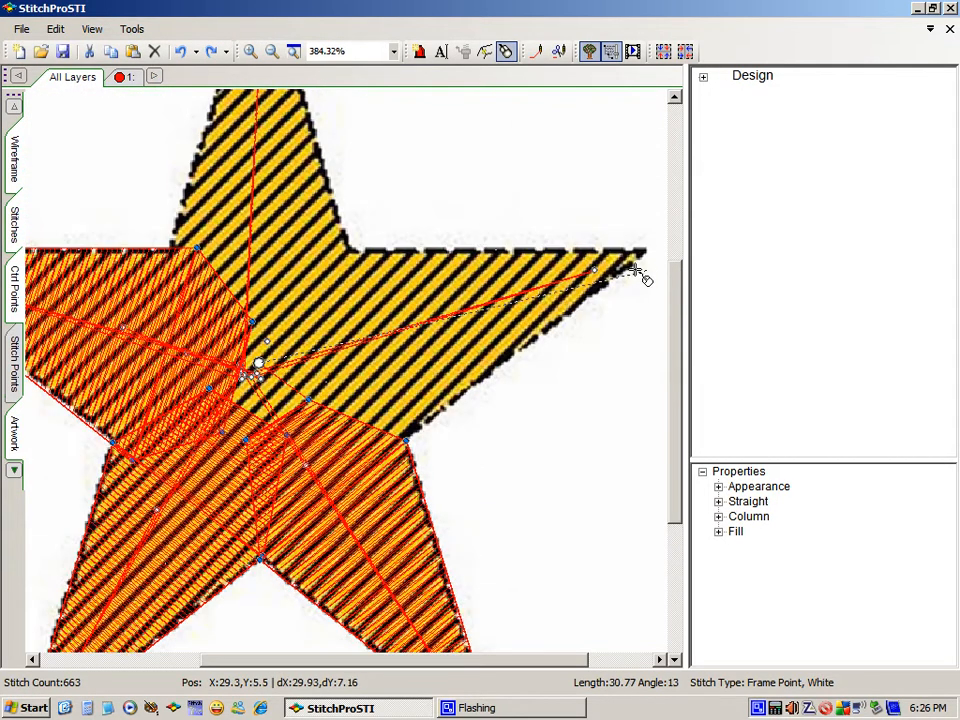
pyautogui.click(606, 268)
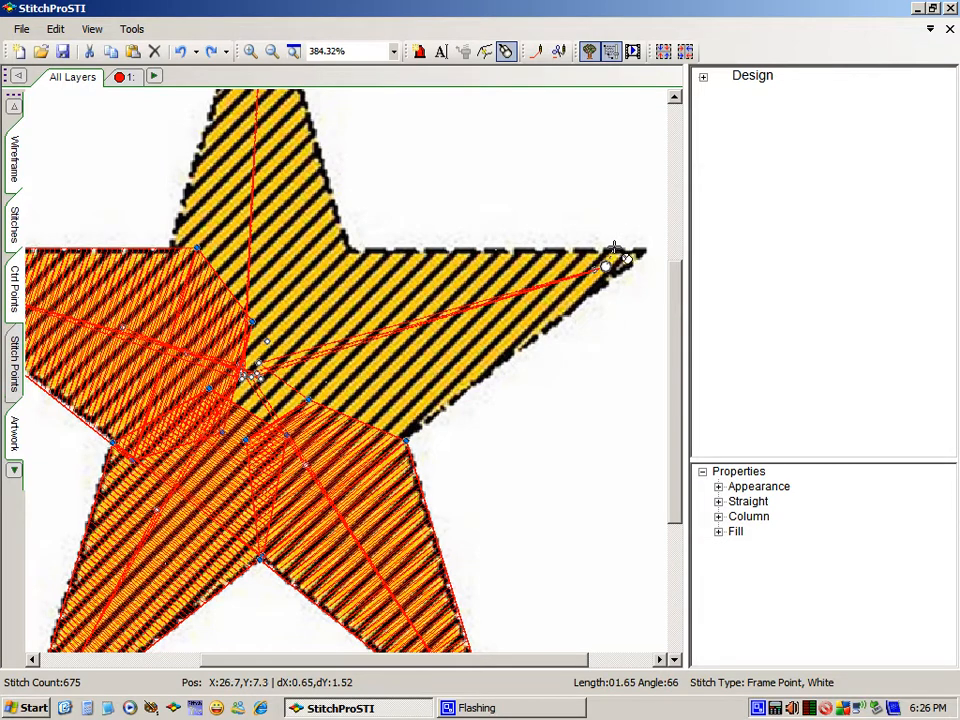
pyautogui.click(614, 247)
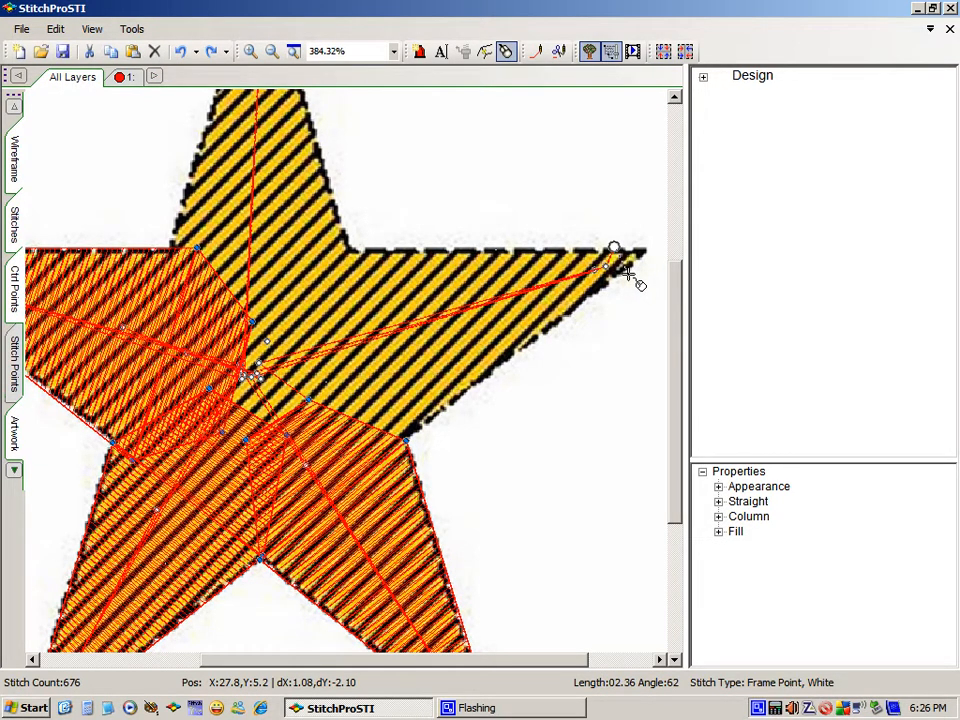
pyautogui.click(627, 273)
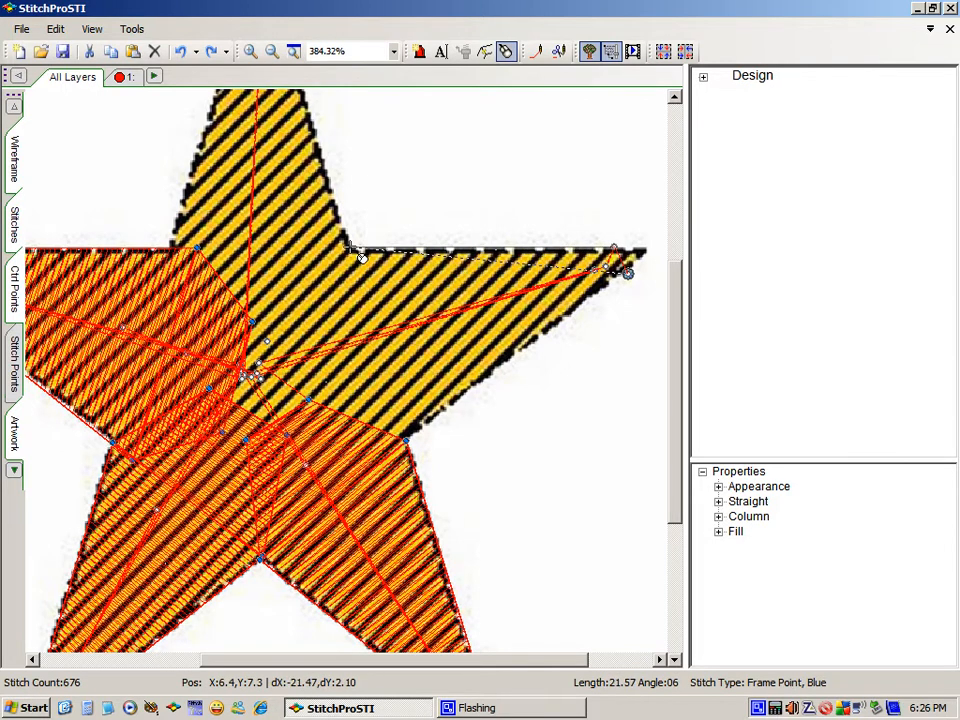
pyautogui.click(406, 445)
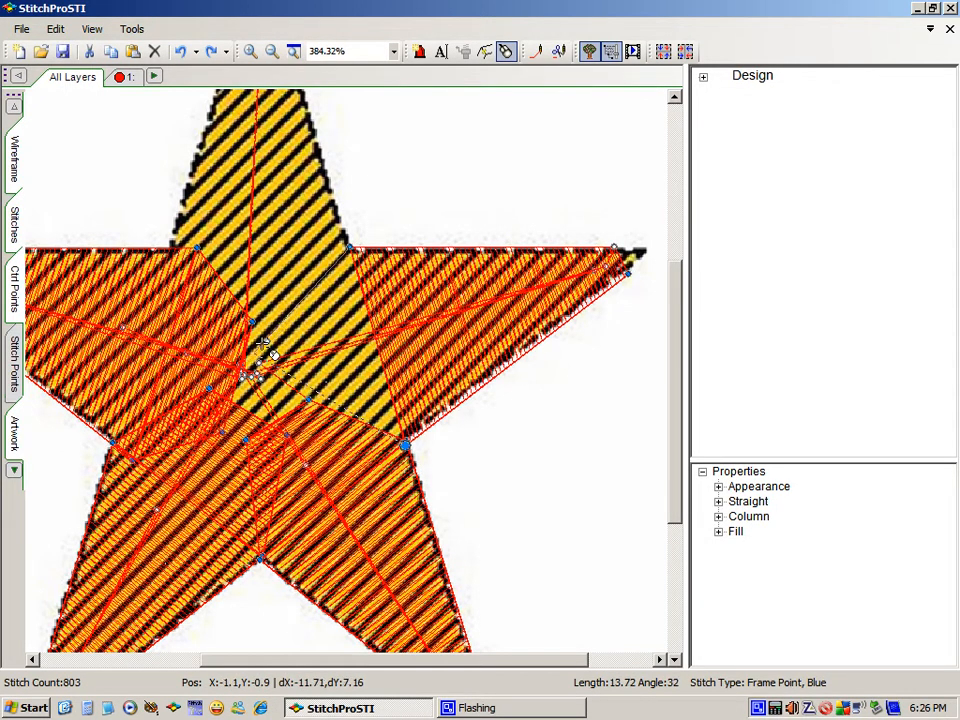
pyautogui.click(266, 338)
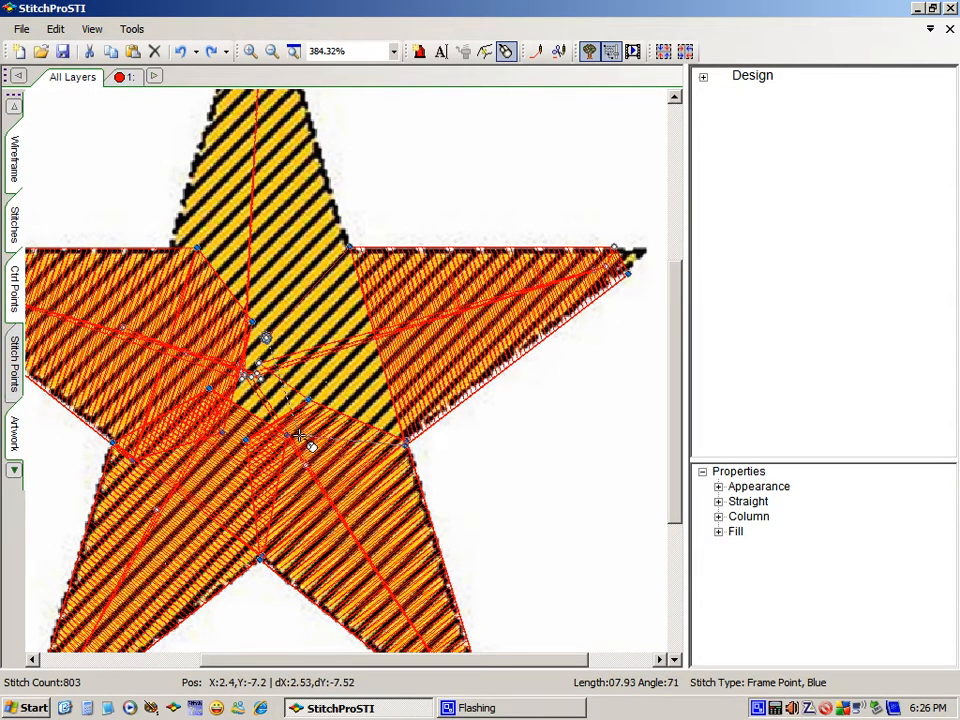
pyautogui.click(299, 437)
# Step: Run straight stitches from the centre up to the top arm's tip and cover that arm with column stitches down to the star's centre
pyautogui.click(256, 360)
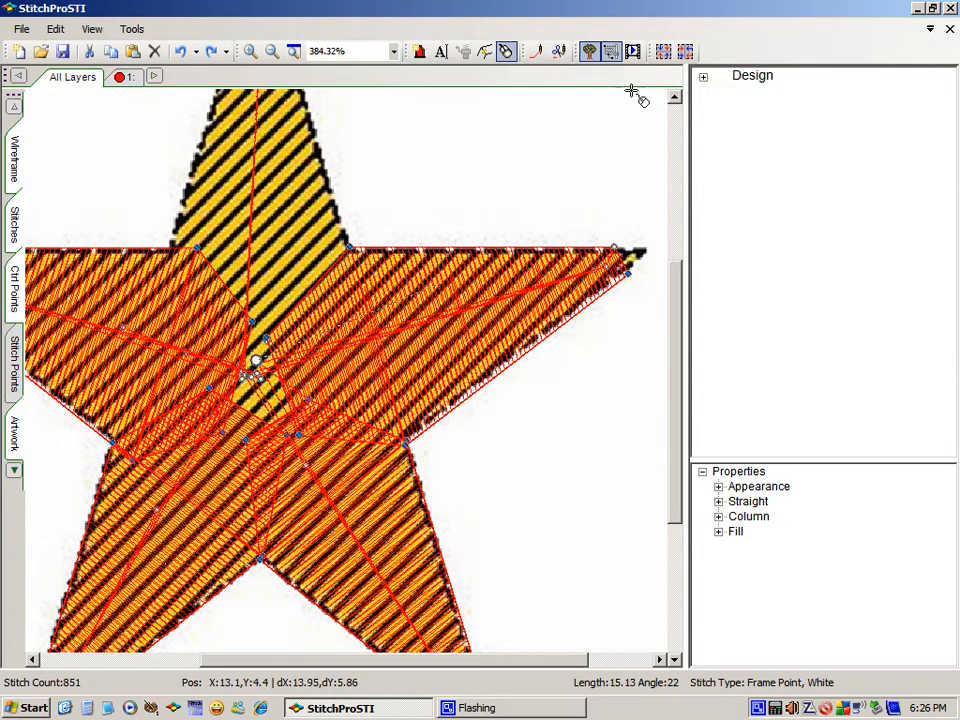
pyautogui.scroll(4, 660, 260)
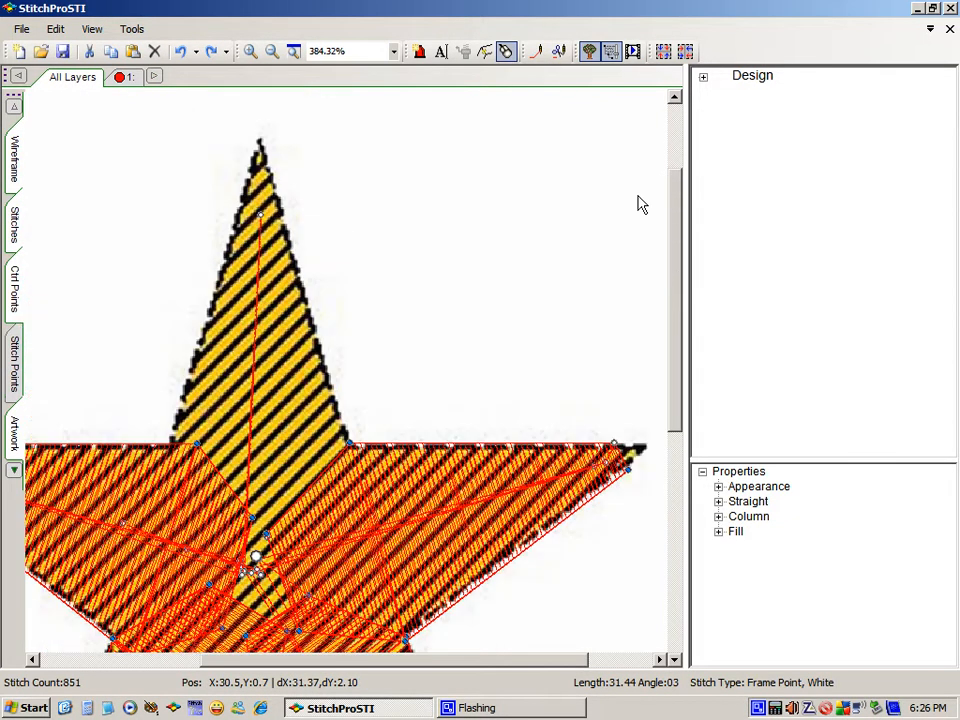
pyautogui.click(257, 214)
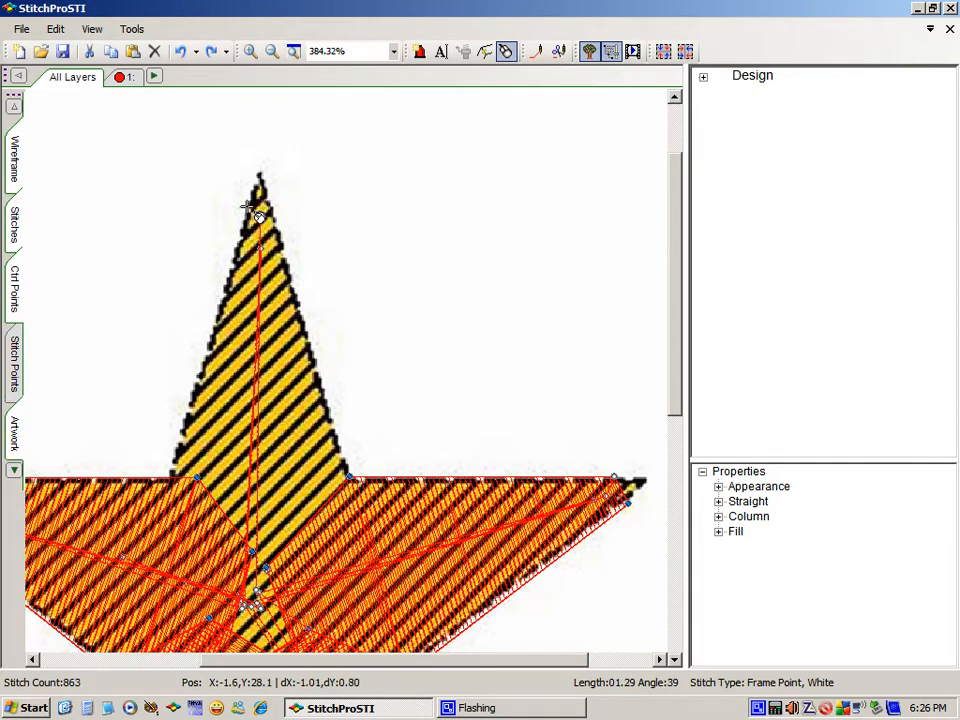
pyautogui.click(246, 206)
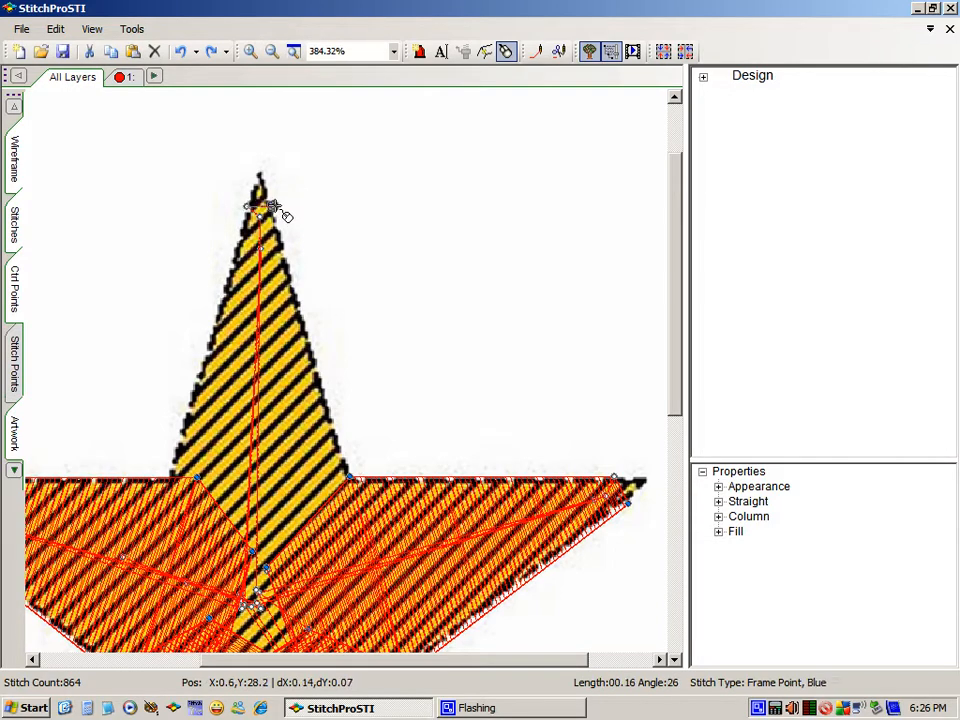
pyautogui.click(170, 479)
pyautogui.click(355, 481)
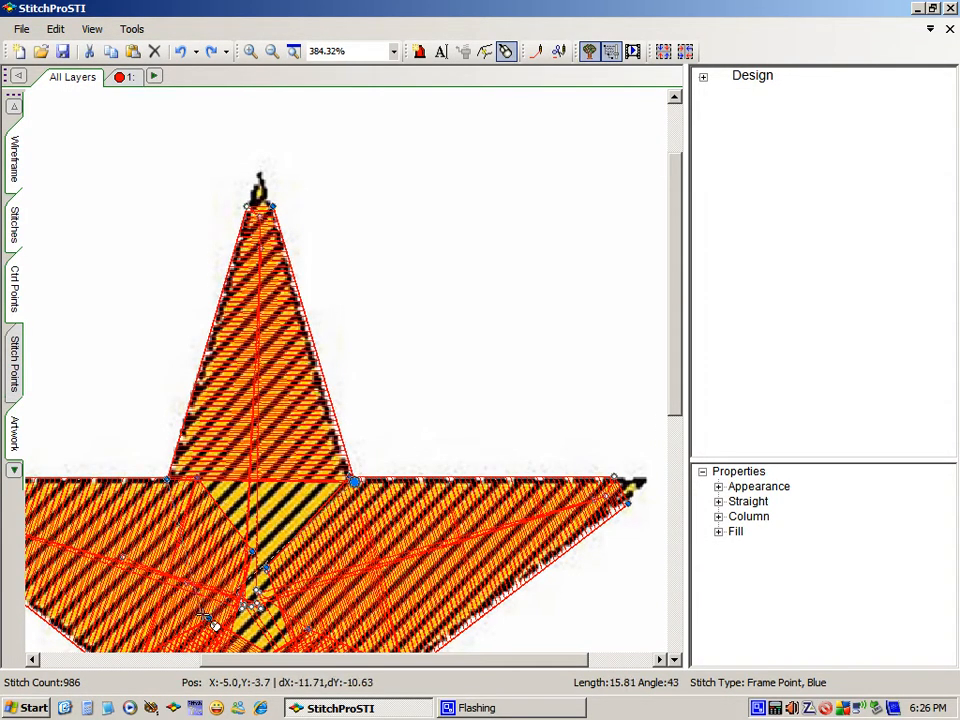
pyautogui.click(295, 588)
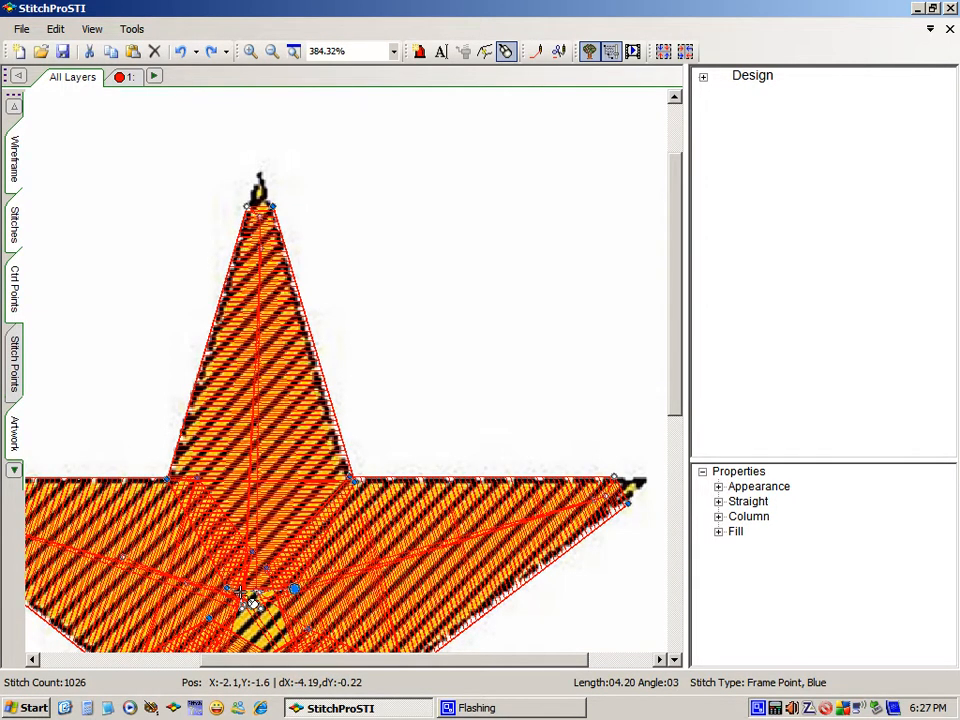
# Step: Finish with short straight stitches from left to right across the base of the top arm's column, and leave the Smart Column tool
pyautogui.click(228, 587)
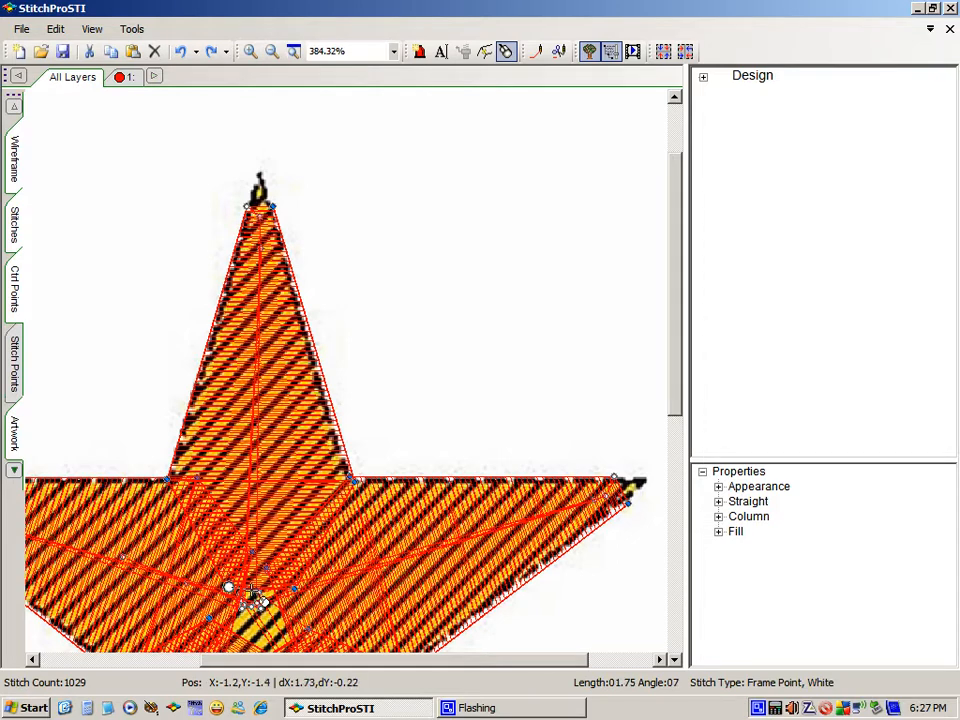
pyautogui.click(252, 591)
pyautogui.click(268, 589)
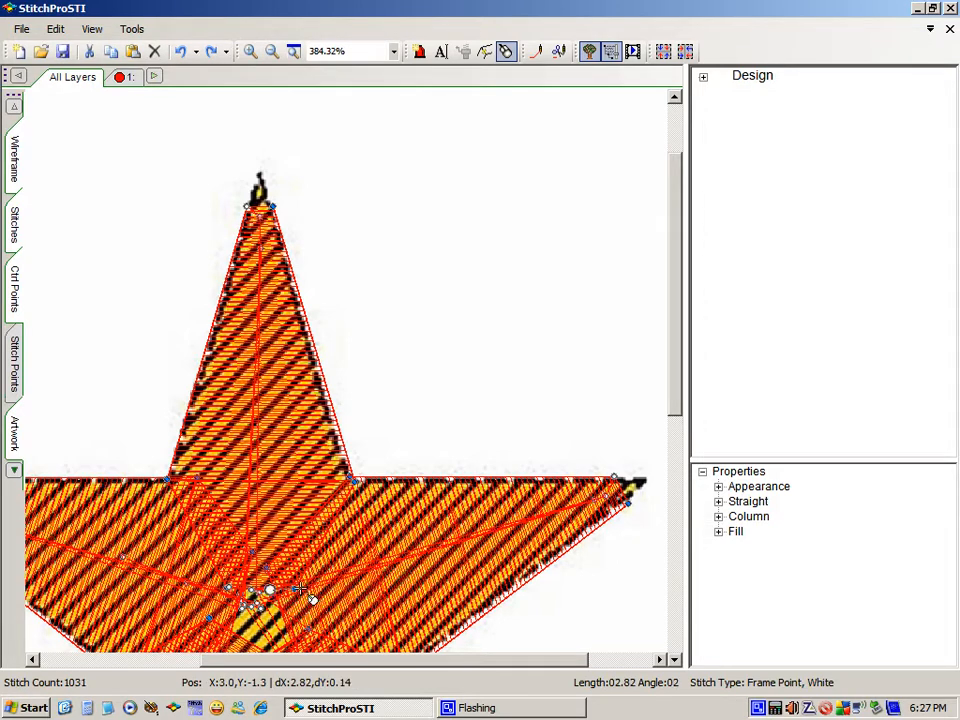
pyautogui.click(294, 590)
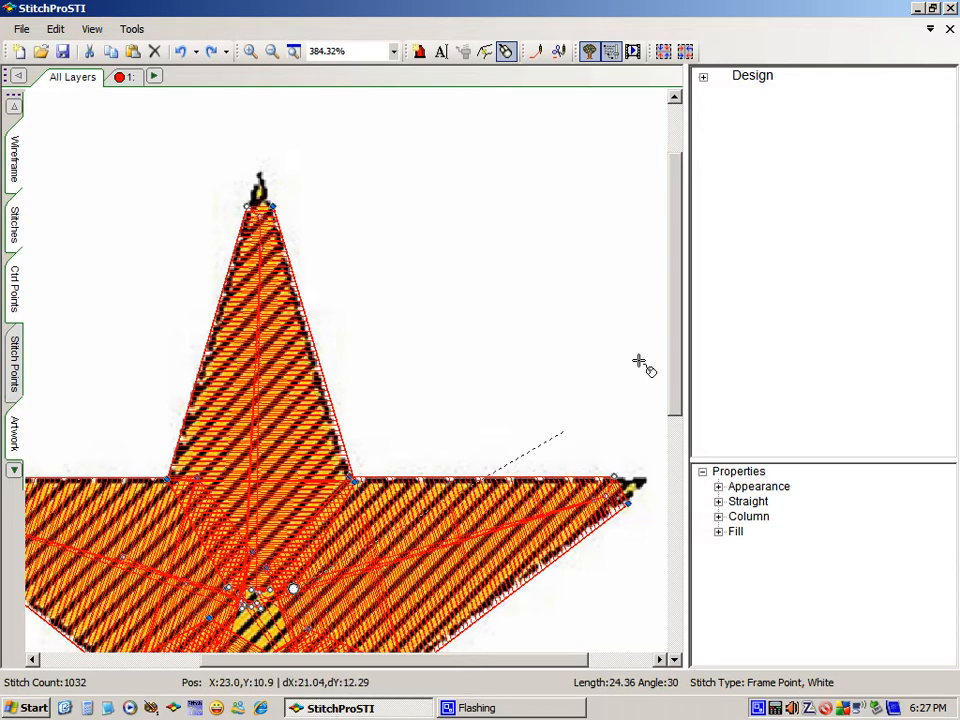
pyautogui.moveTo(675, 384); pyautogui.dragTo(673, 452)
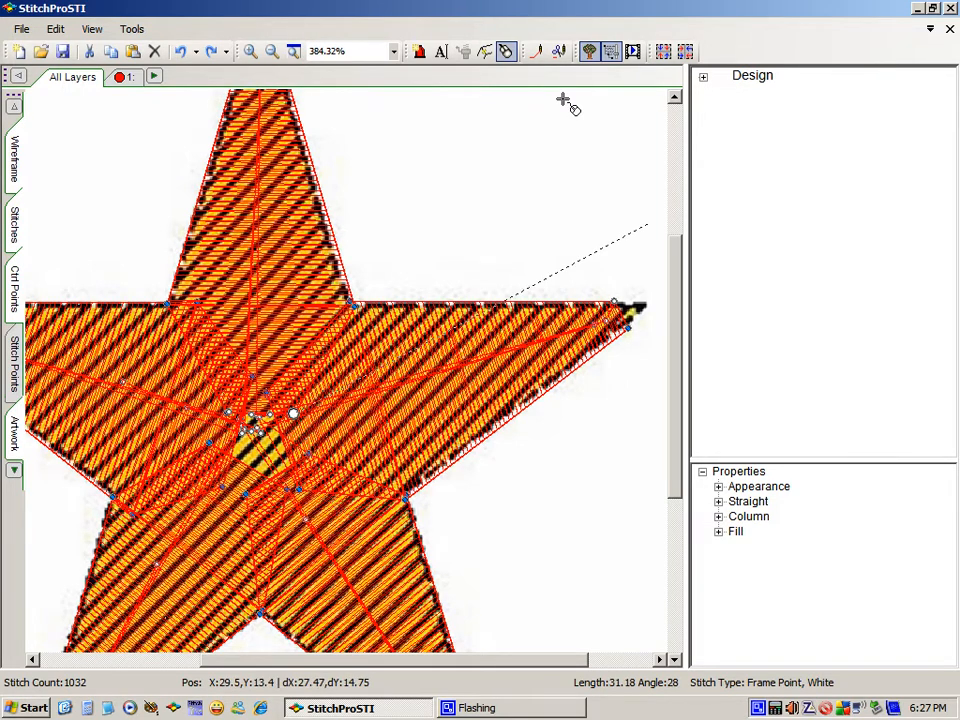
pyautogui.click(507, 52)
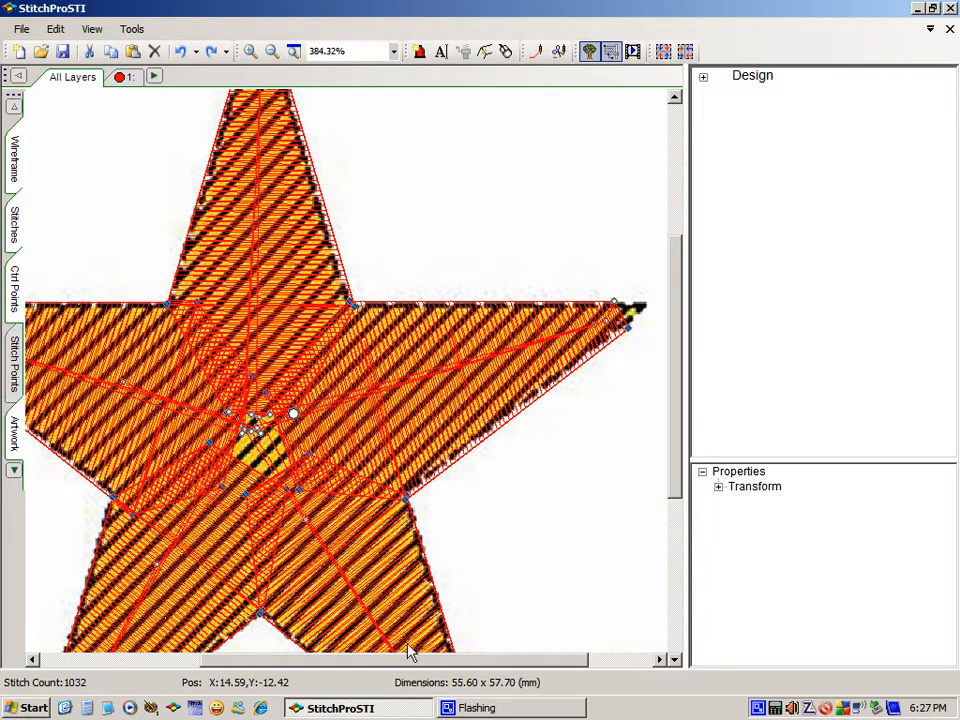
# Step: Shift the column points around the star's centre inward over the uncovered gap, and hide the artwork
pyautogui.moveTo(398, 662); pyautogui.dragTo(326, 647)
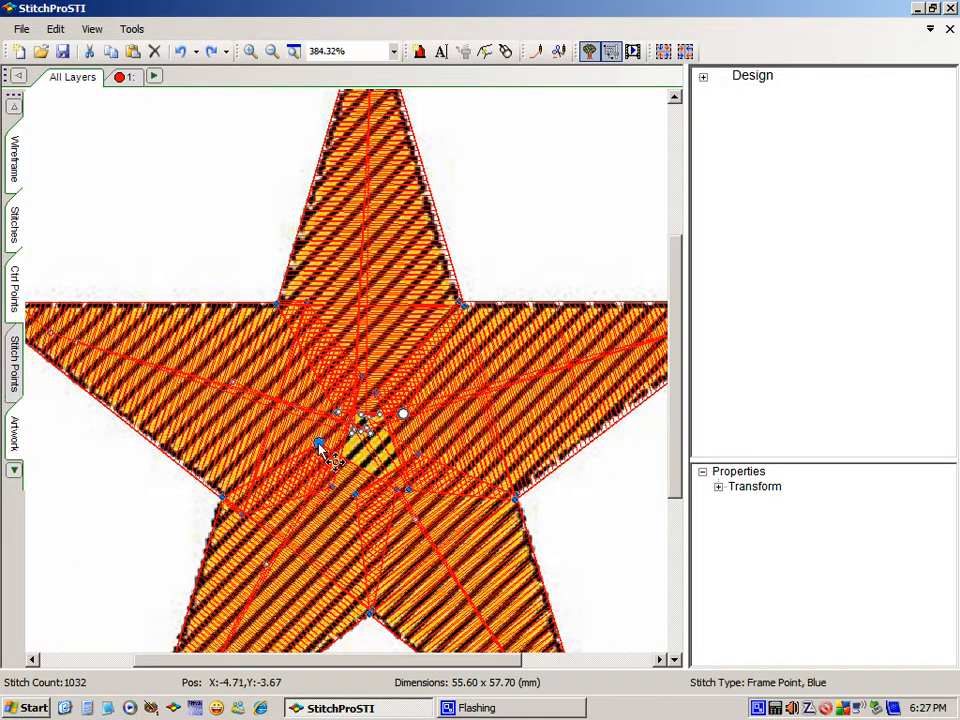
pyautogui.moveTo(333, 445); pyautogui.dragTo(380, 663)
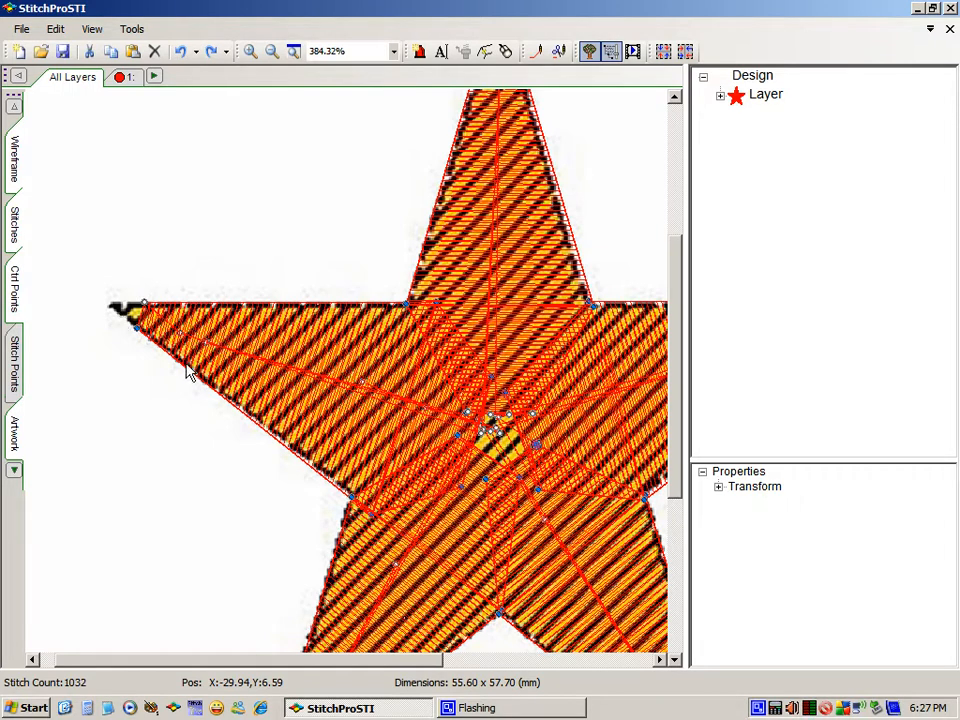
pyautogui.moveTo(330, 660); pyautogui.dragTo(428, 660)
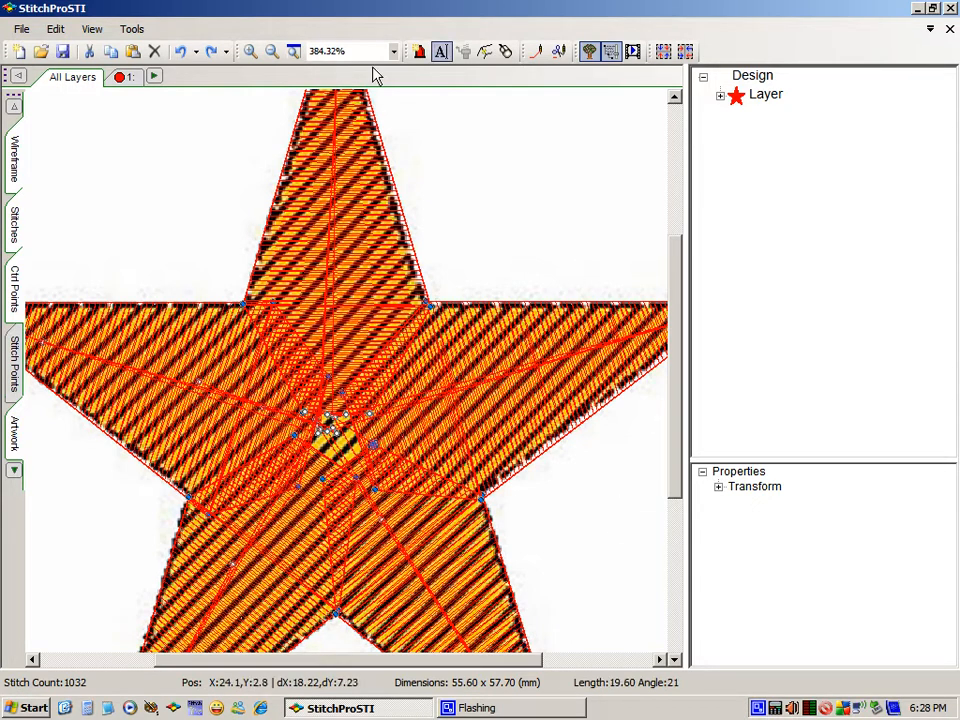
pyautogui.click(295, 53)
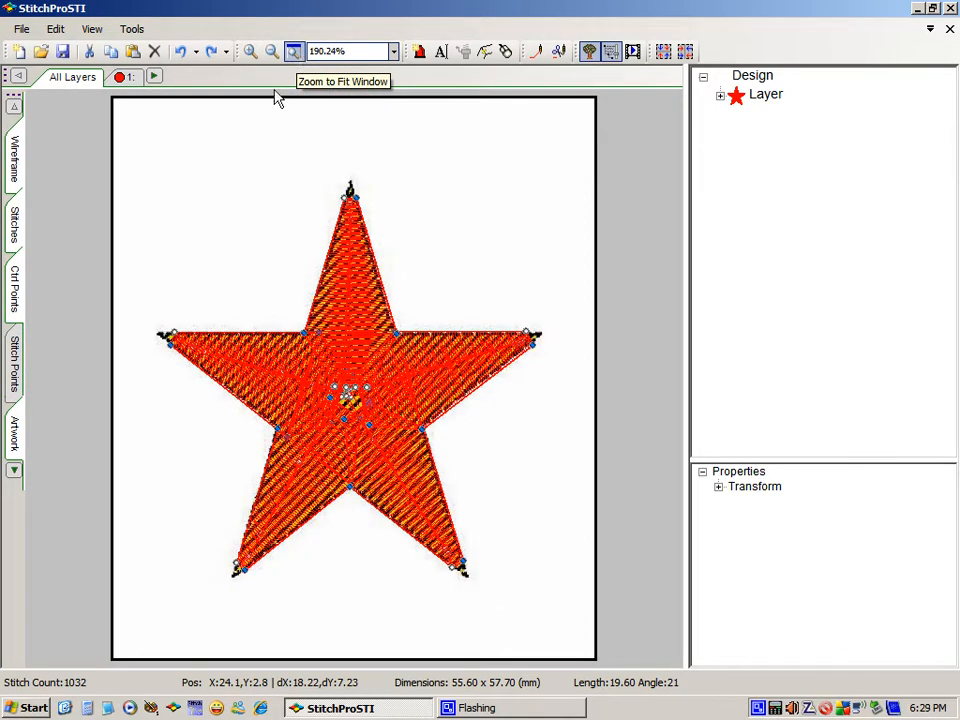
pyautogui.click(15, 437)
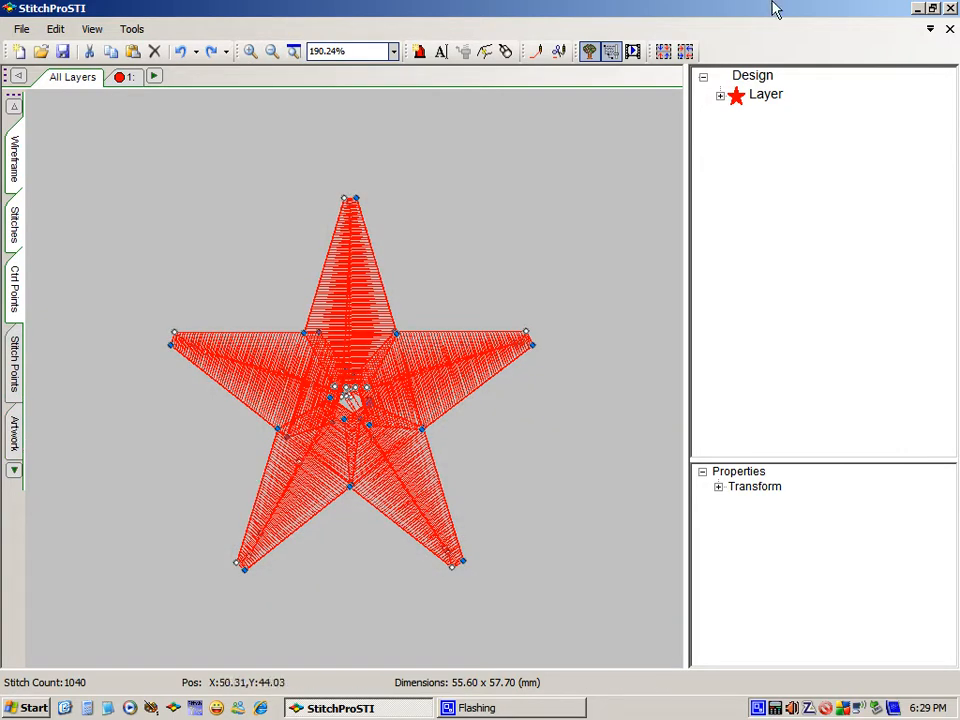
# Step: Select the whole star design and set its height to 25 mm
pyautogui.click(750, 80)
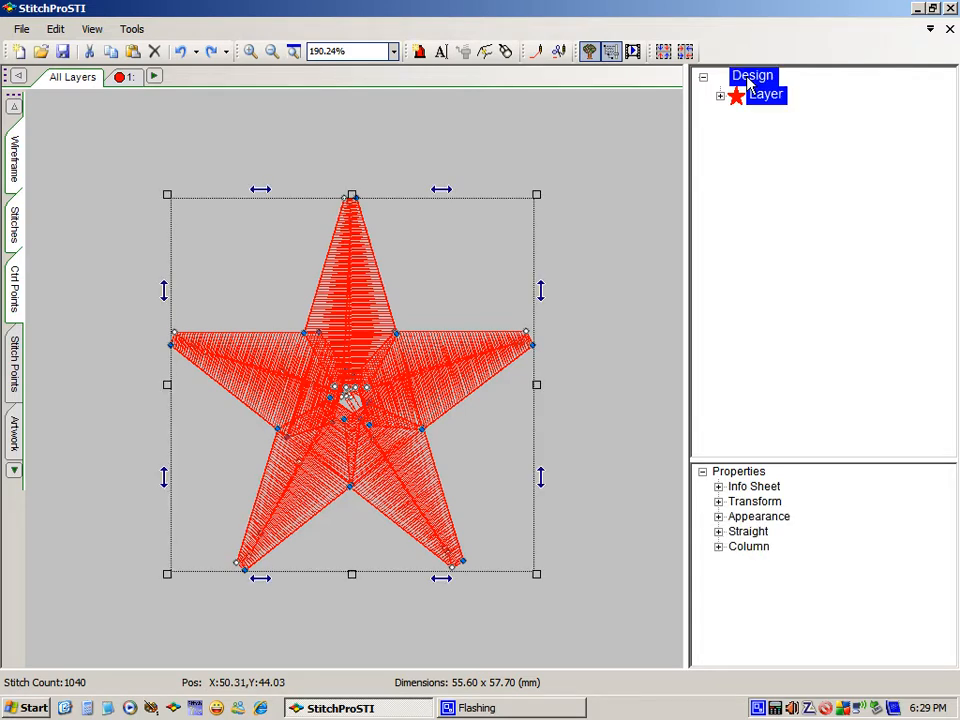
pyautogui.click(718, 502)
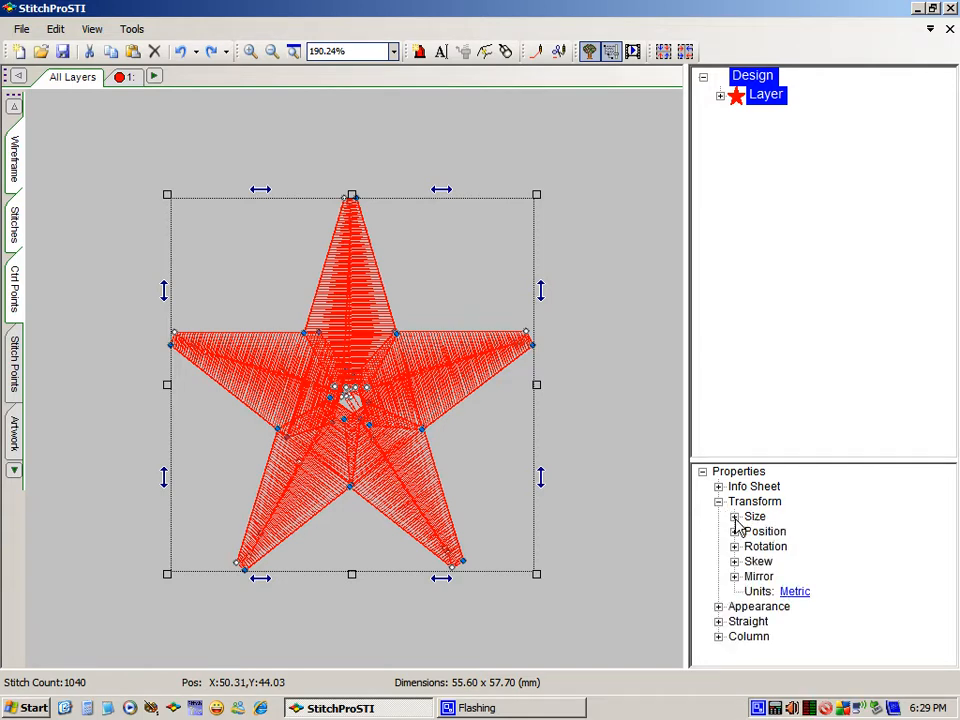
pyautogui.click(734, 517)
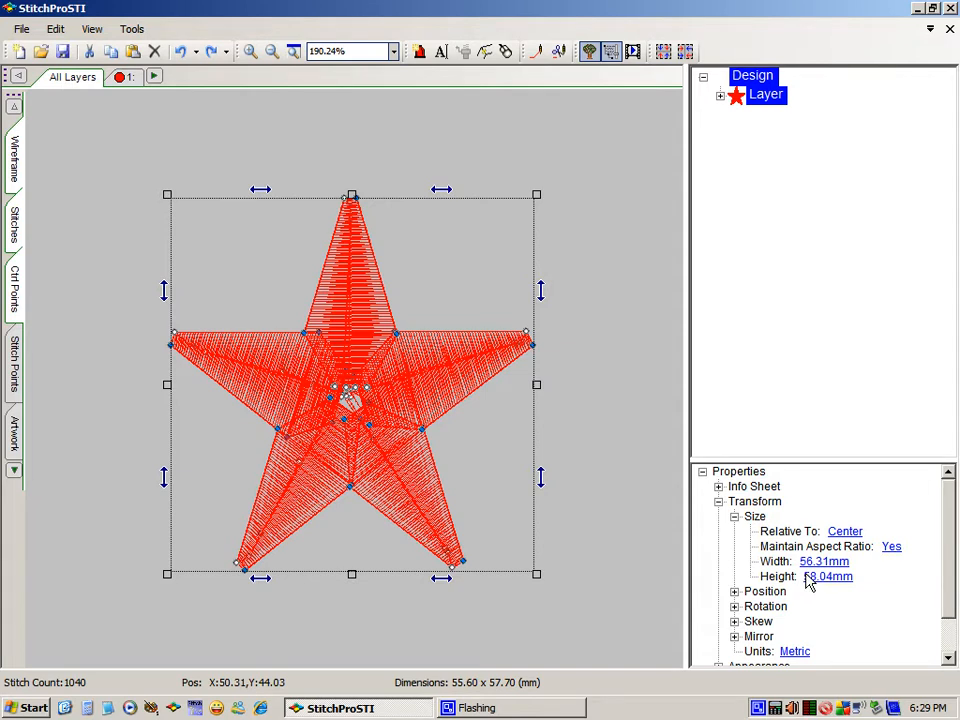
pyautogui.click(810, 577)
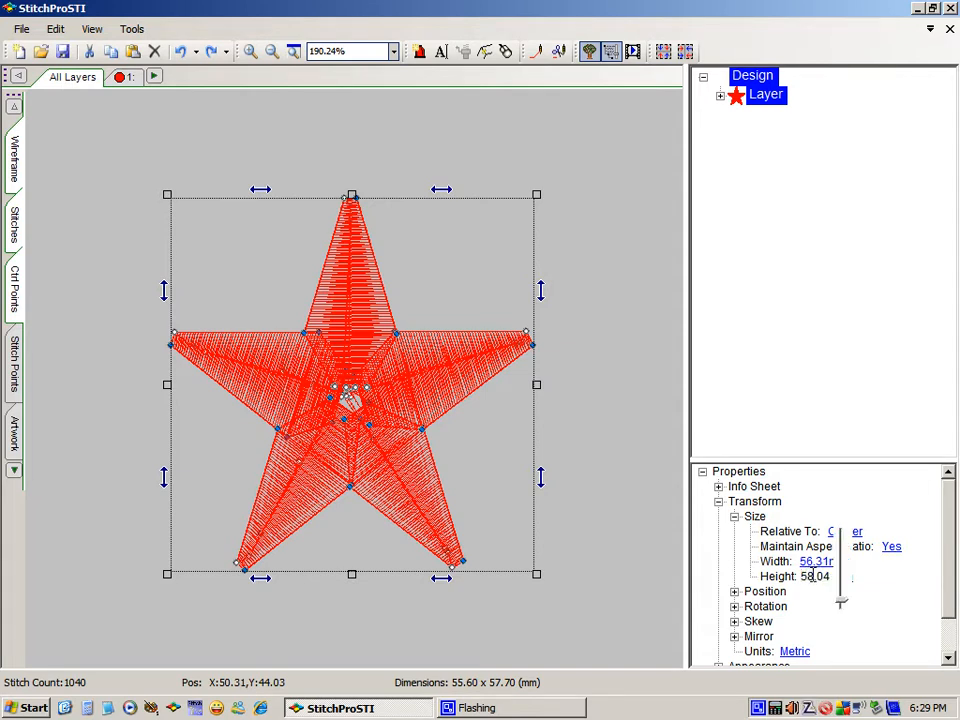
pyautogui.moveTo(813, 577); pyautogui.dragTo(799, 577)
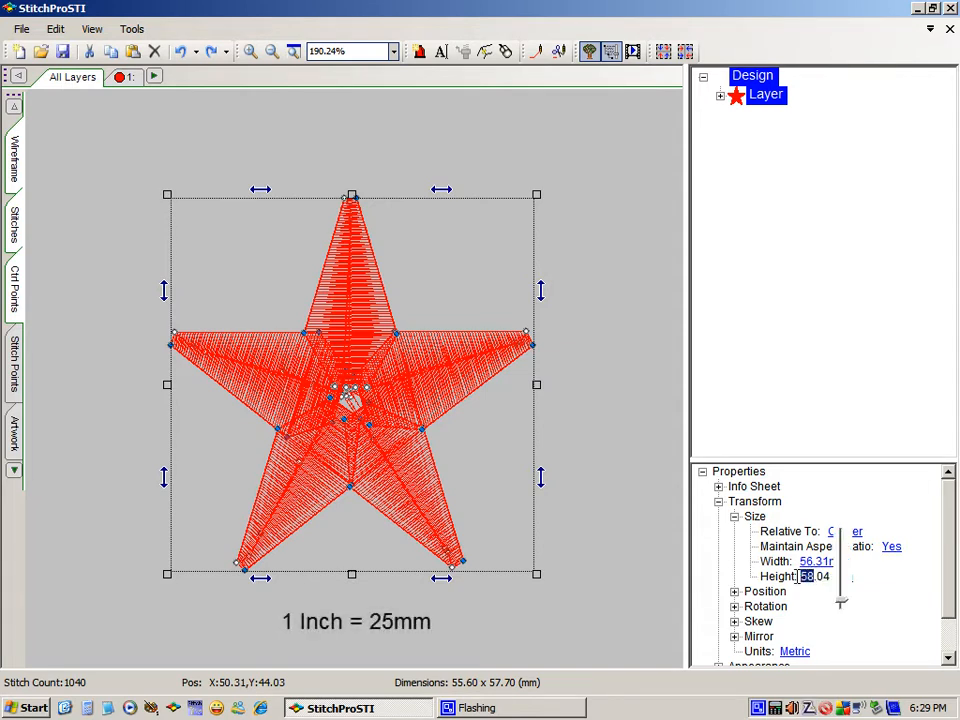
pyautogui.write('25')
pyautogui.click(735, 517)
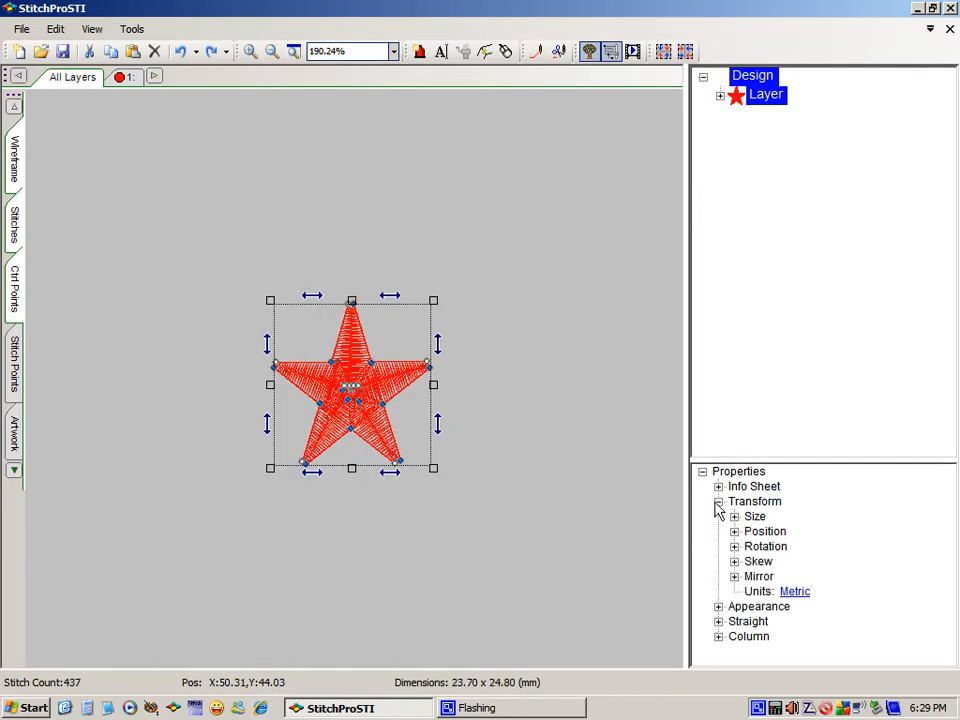
pyautogui.click(718, 502)
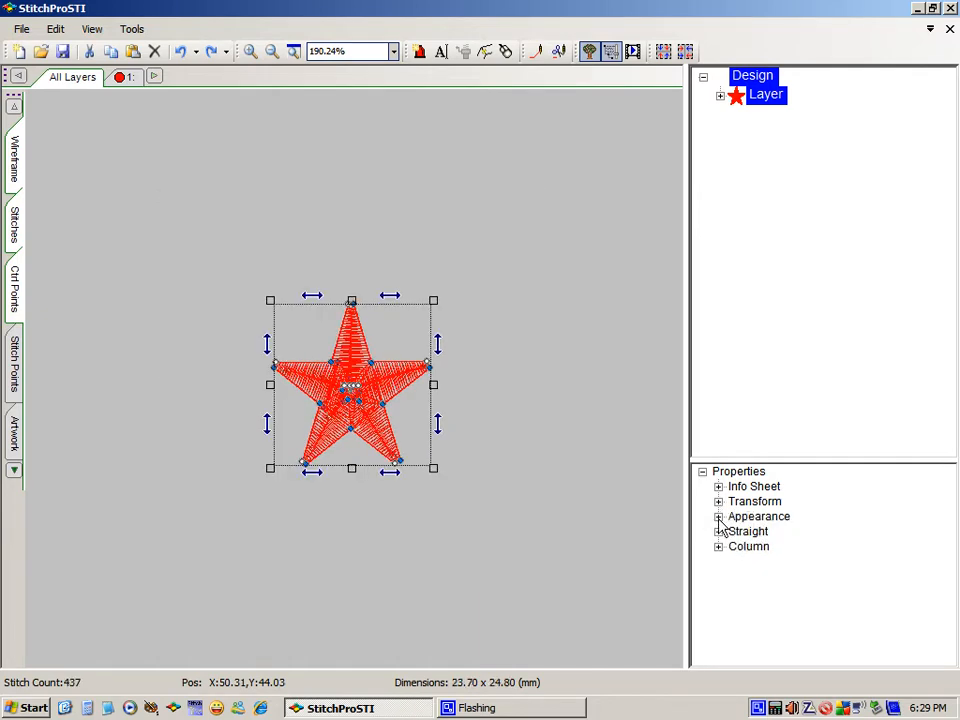
# Step: Change the star design's display color to white
pyautogui.click(718, 517)
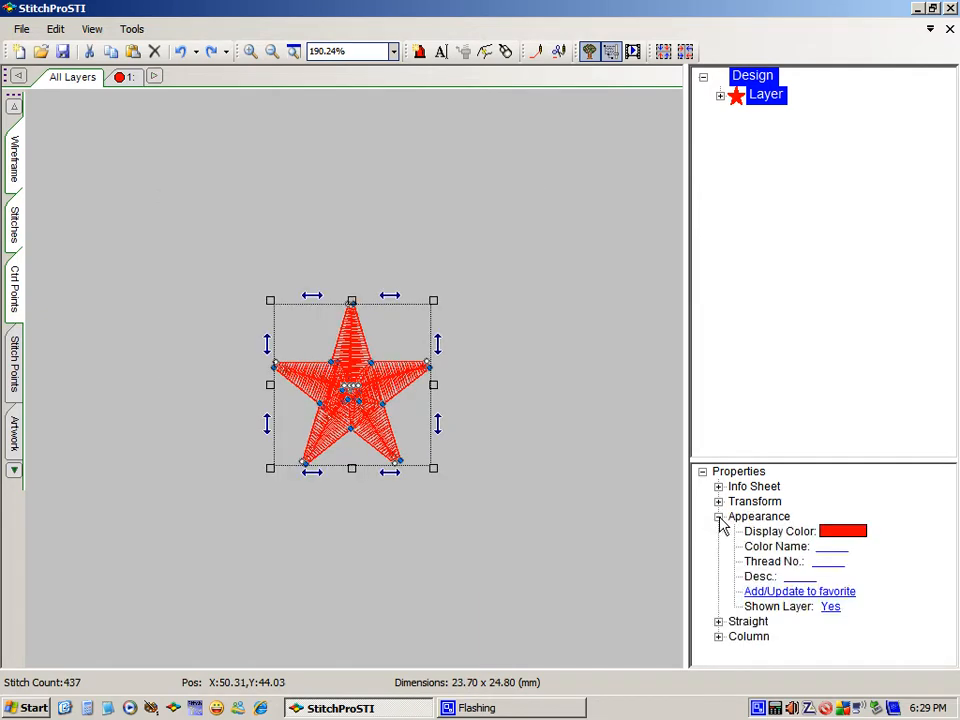
pyautogui.click(830, 537)
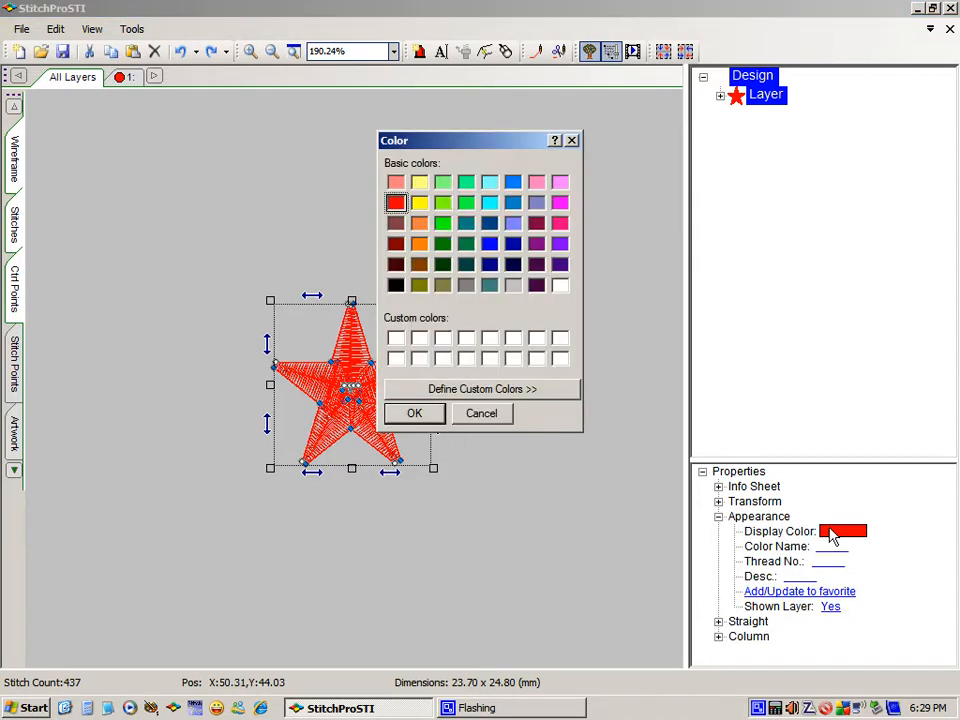
pyautogui.click(559, 286)
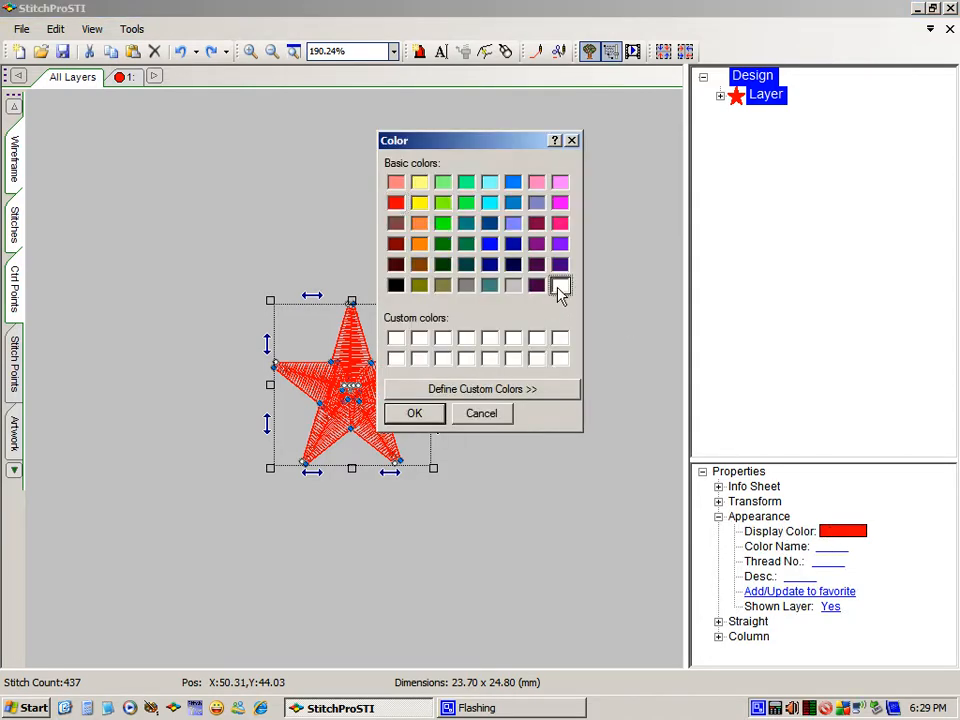
pyautogui.click(418, 412)
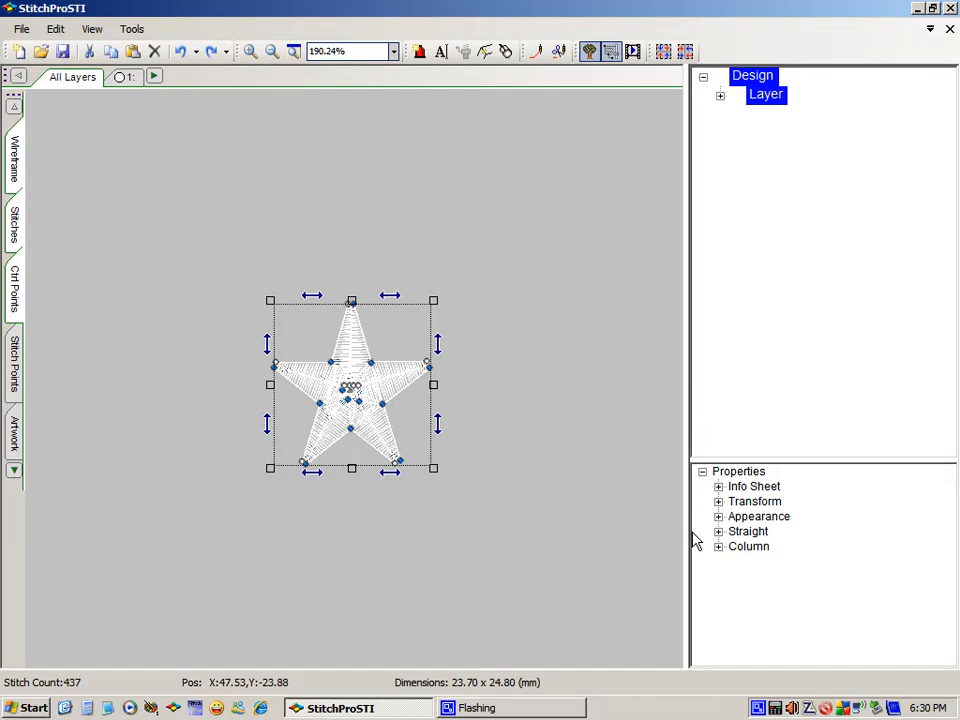